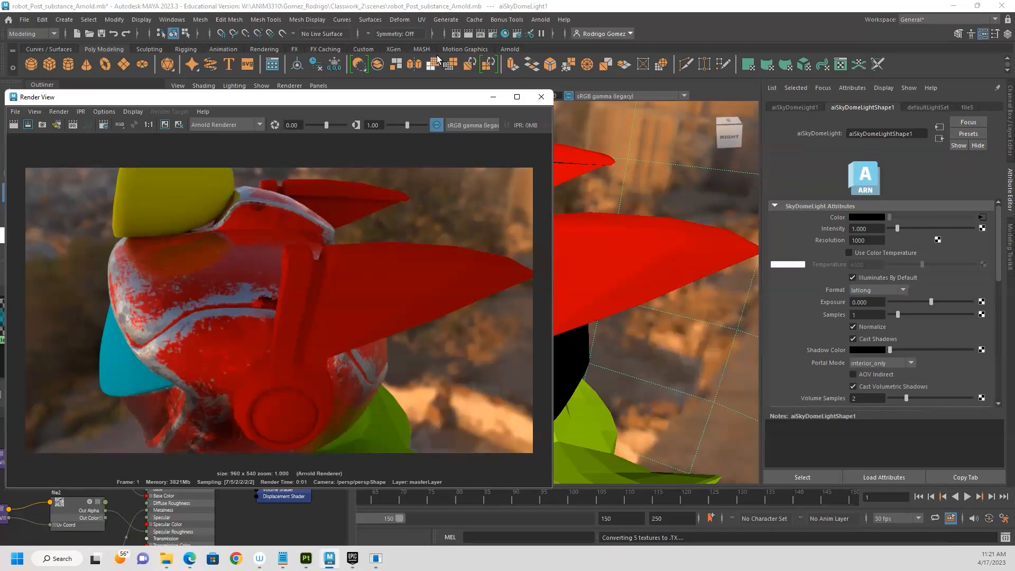
Step: Minimize the render window and save the current robot scene, accepting the student version notice
{"action": "left_click", "coordinate": [494, 99]}
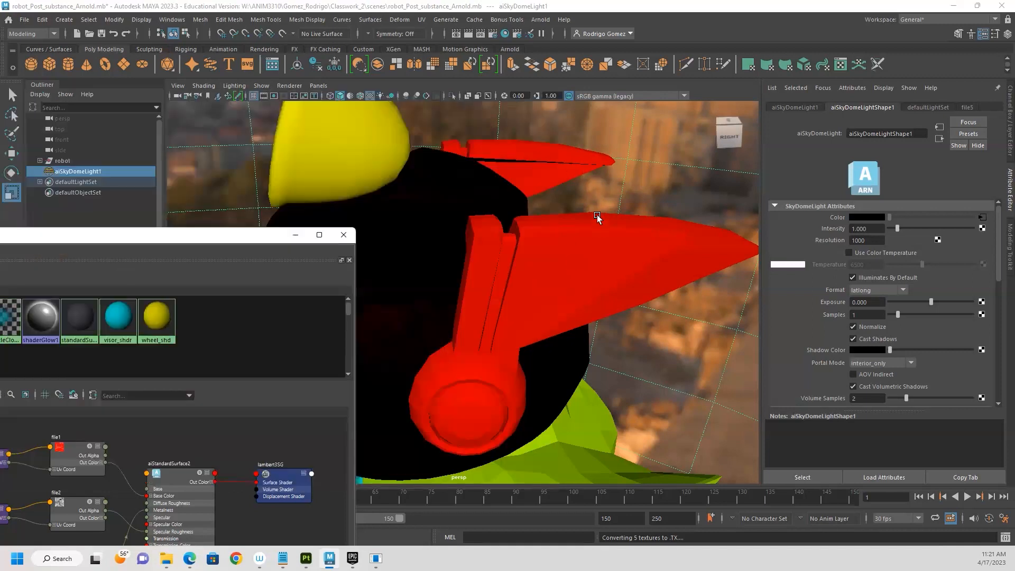
{"action": "scroll", "coordinate": [629, 233], "scroll_direction": "down", "scroll_amount": 5}
{"action": "left_click_drag", "start_coordinate": [609, 212], "coordinate": [692, 233], "text": "alt"}
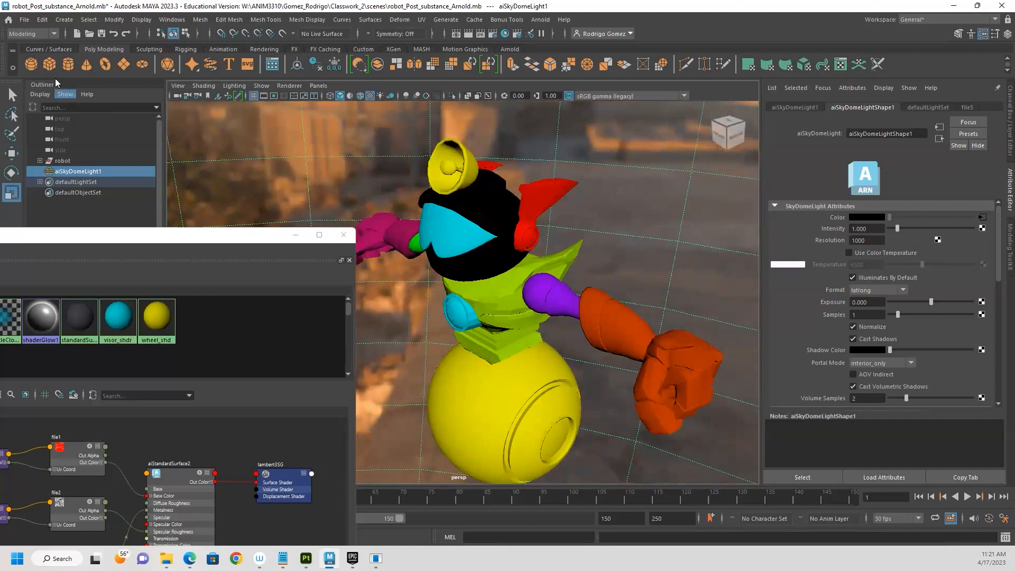
{"action": "left_click", "coordinate": [24, 19]}
{"action": "left_click", "coordinate": [40, 50]}
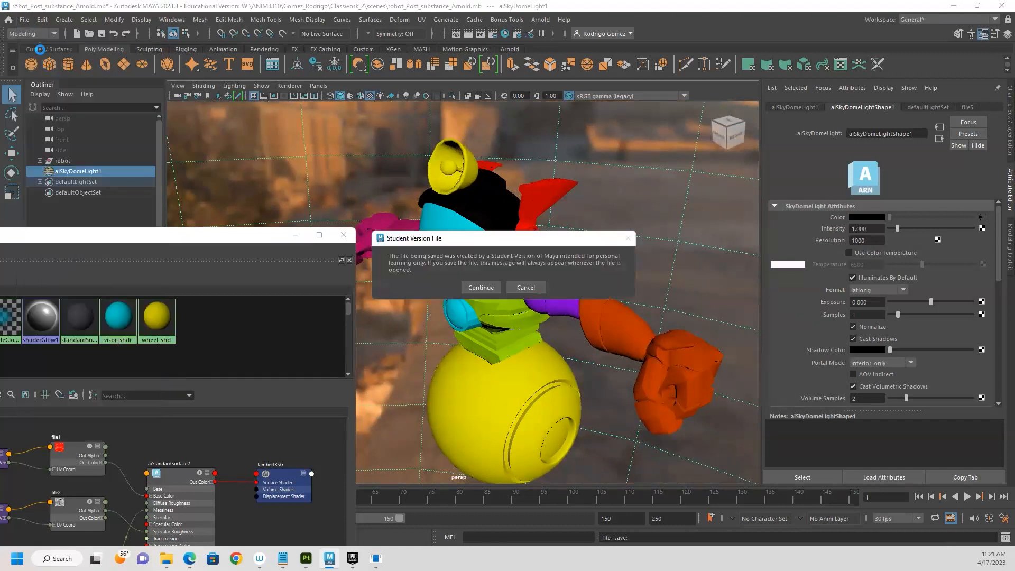
{"action": "left_click", "coordinate": [487, 289]}
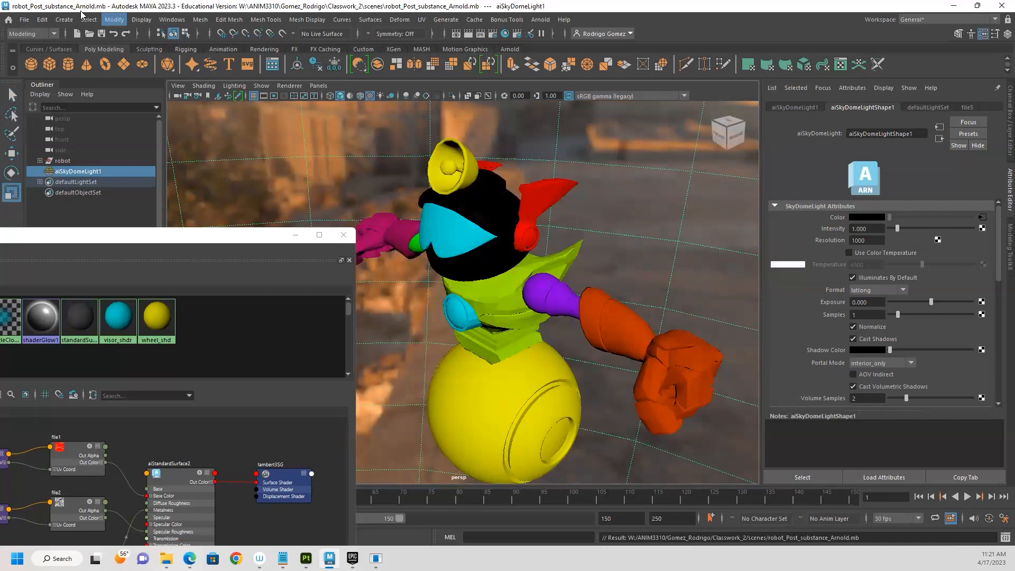
Step: Open the scene robot_Pre_substance_main.mb from the project's scenes folder and close the material editor window
{"action": "left_click", "coordinate": [27, 20]}
{"action": "left_click", "coordinate": [38, 49]}
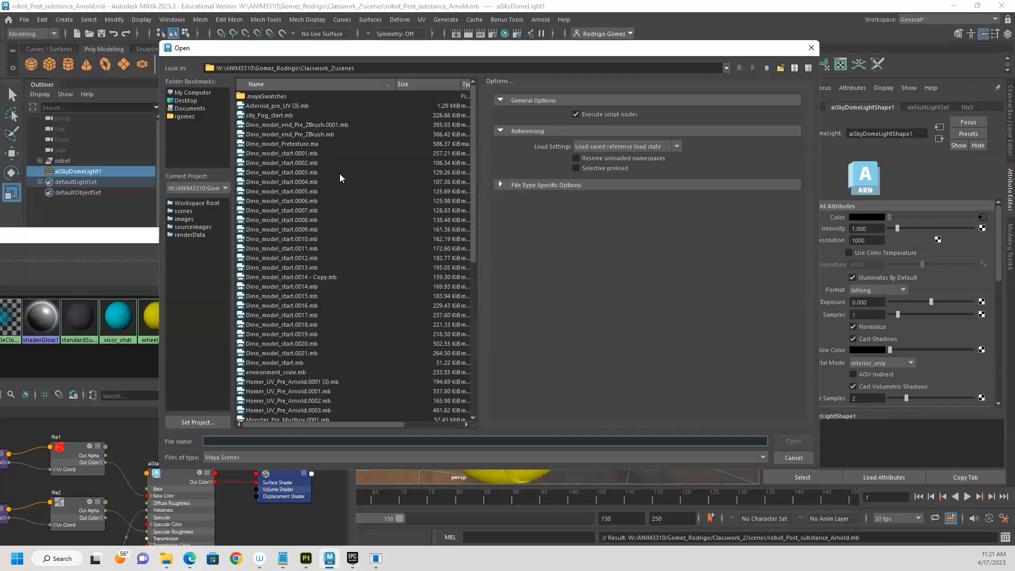
{"action": "left_click", "coordinate": [326, 84]}
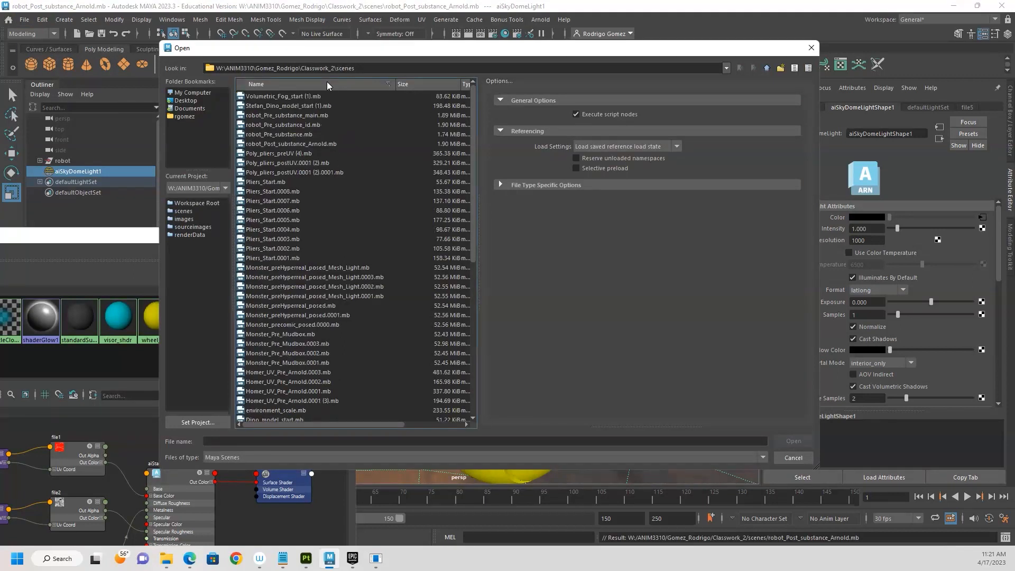
{"action": "left_click", "coordinate": [289, 115]}
{"action": "left_click", "coordinate": [804, 440]}
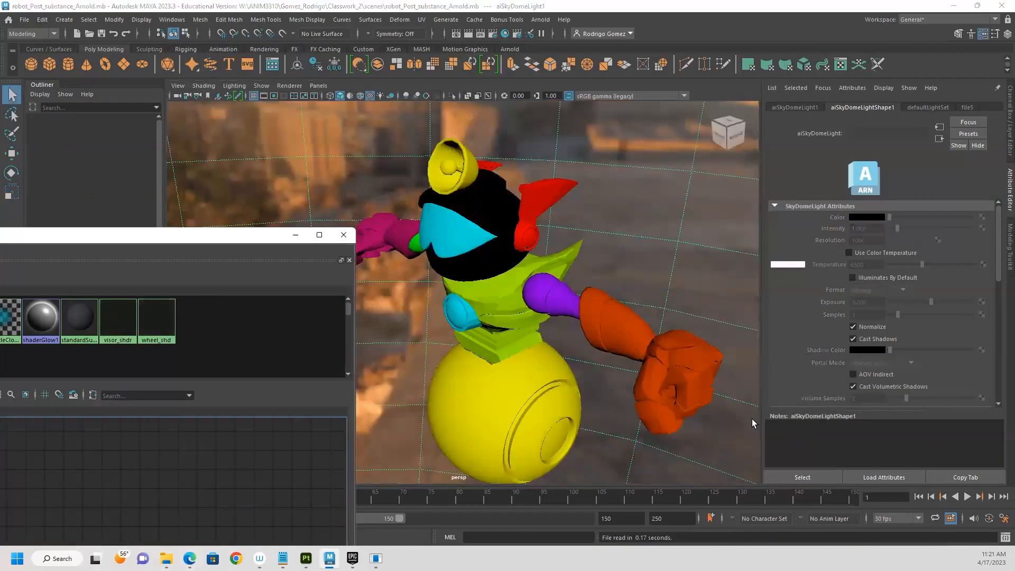
{"action": "left_click", "coordinate": [344, 234]}
Step: Examine the whole robot model from the front and at an angle, checking how its colored parts are divided
{"action": "left_click_drag", "start_coordinate": [502, 349], "coordinate": [477, 249], "text": "alt"}
{"action": "left_click_drag", "start_coordinate": [472, 300], "coordinate": [378, 394]}
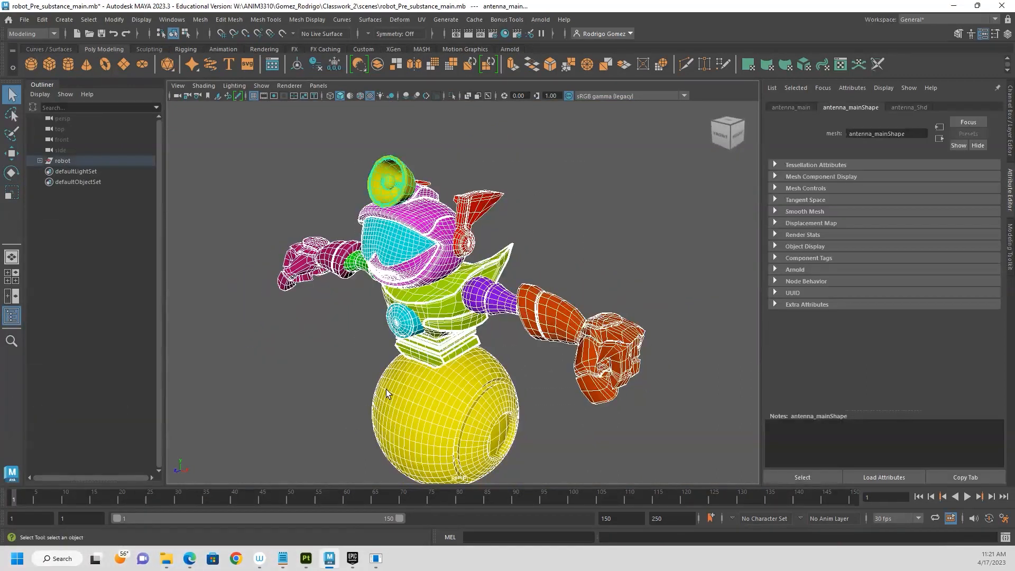
{"action": "left_click", "coordinate": [552, 217]}
{"action": "left_click_drag", "start_coordinate": [551, 243], "coordinate": [593, 252], "text": "alt"}
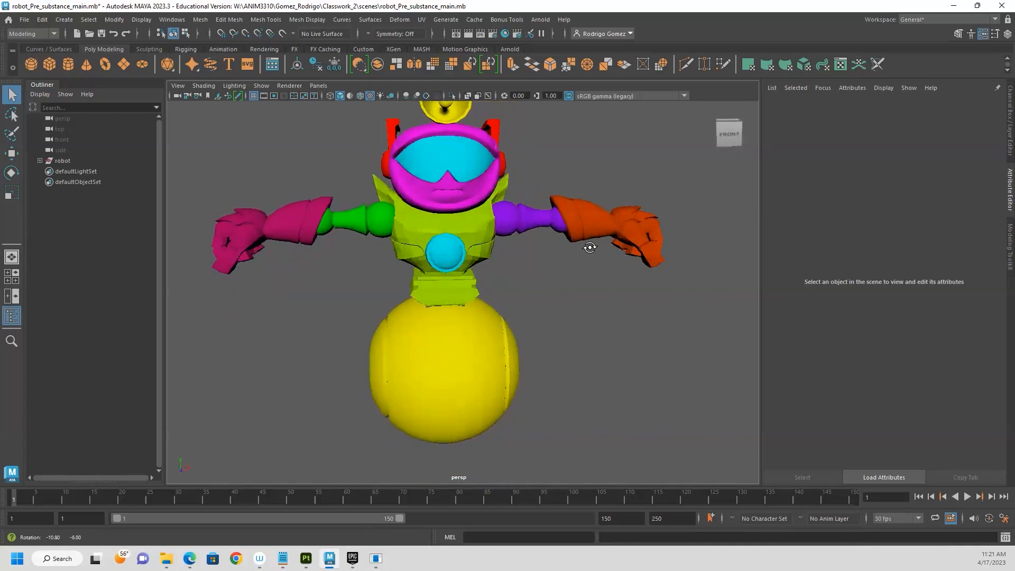
{"action": "middle_click_drag", "start_coordinate": [578, 240], "coordinate": [653, 269], "text": "alt"}
{"action": "left_click_drag", "start_coordinate": [653, 269], "coordinate": [598, 274], "text": "alt"}
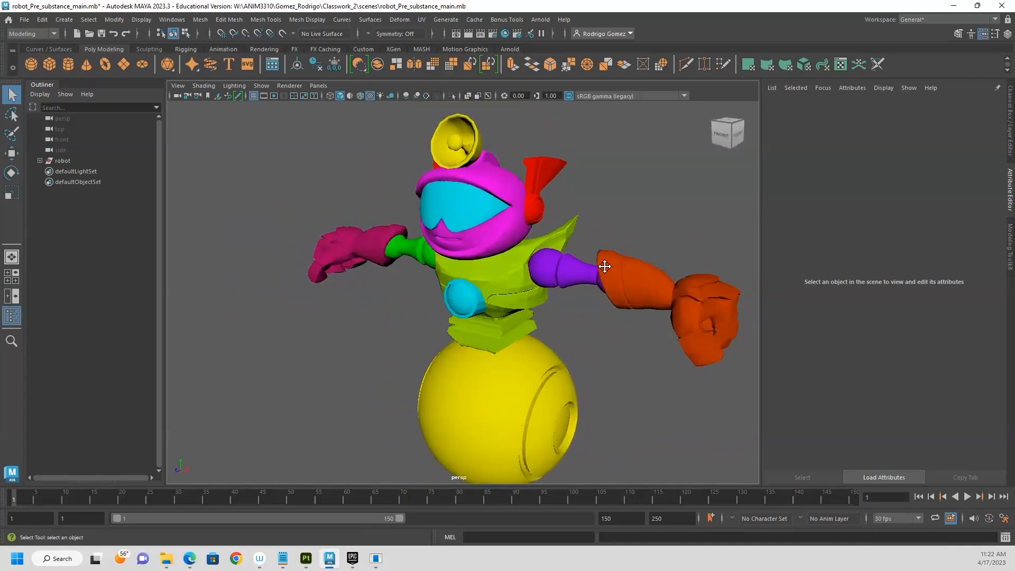
{"action": "middle_click_drag", "start_coordinate": [608, 270], "coordinate": [573, 233], "text": "alt"}
{"action": "left_click_drag", "start_coordinate": [574, 233], "coordinate": [593, 241], "text": "alt"}
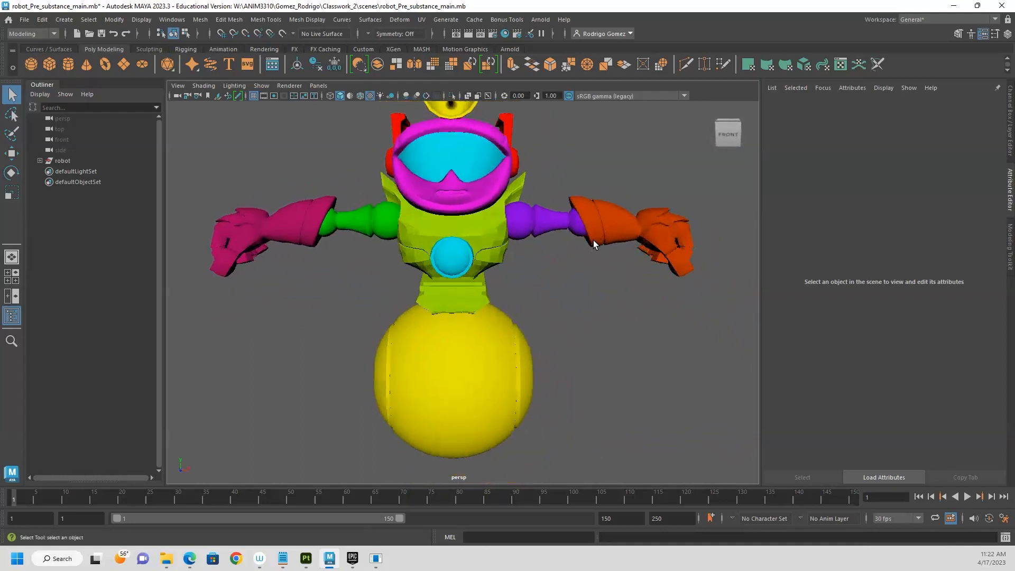
Step: Expand the robot group in the object hierarchy to list its parts and view the model from the front and side
{"action": "left_click", "coordinate": [39, 160]}
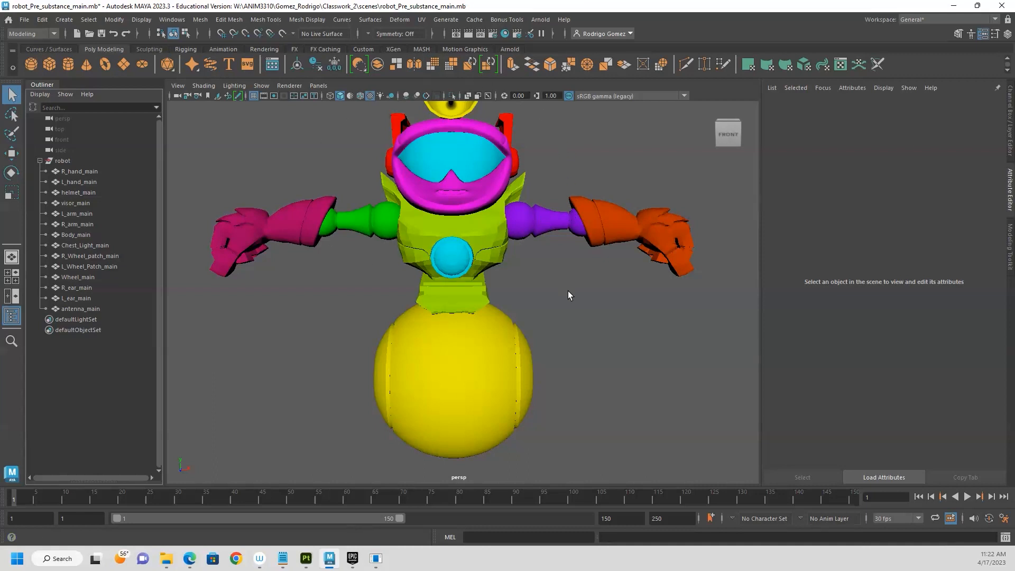
{"action": "mouse_move", "coordinate": [578, 284]}
{"action": "right_mouse_down", "text": "alt"}
{"action": "mouse_move", "coordinate": [525, 287]}
{"action": "mouse_move", "coordinate": [585, 285]}
{"action": "right_mouse_up", "text": "alt"}
{"action": "middle_click_drag", "start_coordinate": [516, 285], "coordinate": [521, 306], "text": "alt"}
{"action": "scroll", "coordinate": [521, 307], "scroll_direction": "down", "scroll_amount": 2}
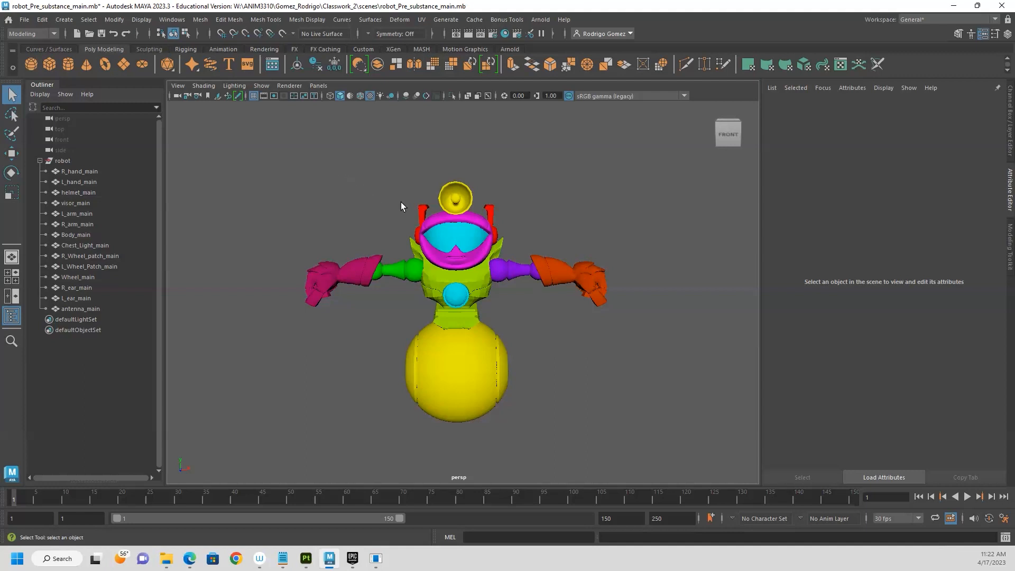
{"action": "scroll", "coordinate": [520, 272], "scroll_direction": "up", "scroll_amount": 2}
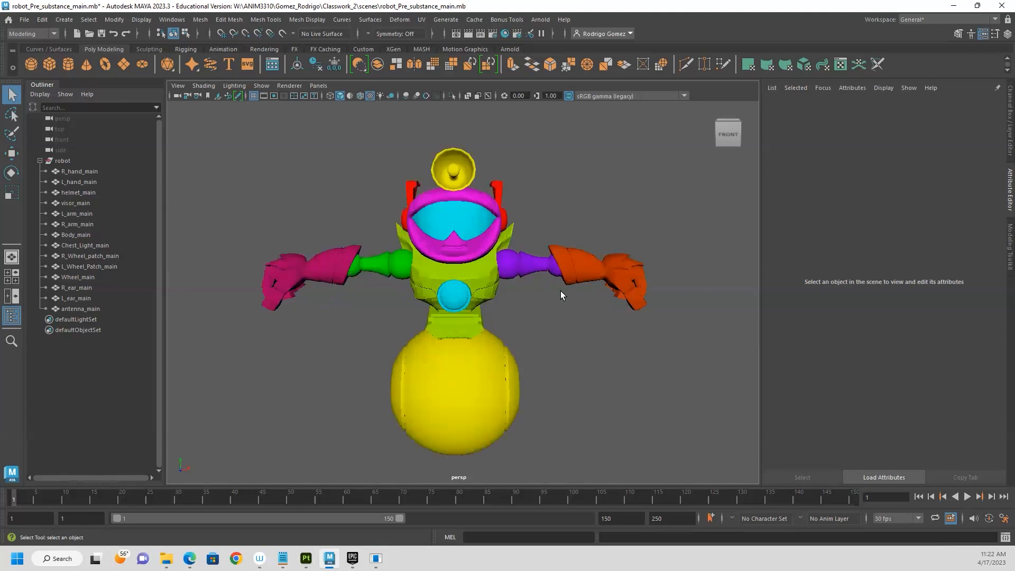
{"action": "left_click_drag", "start_coordinate": [595, 339], "coordinate": [519, 346], "text": "alt"}
{"action": "scroll", "coordinate": [632, 326], "scroll_direction": "up", "scroll_amount": 3}
{"action": "left_click_drag", "start_coordinate": [646, 331], "coordinate": [625, 335], "text": "alt"}
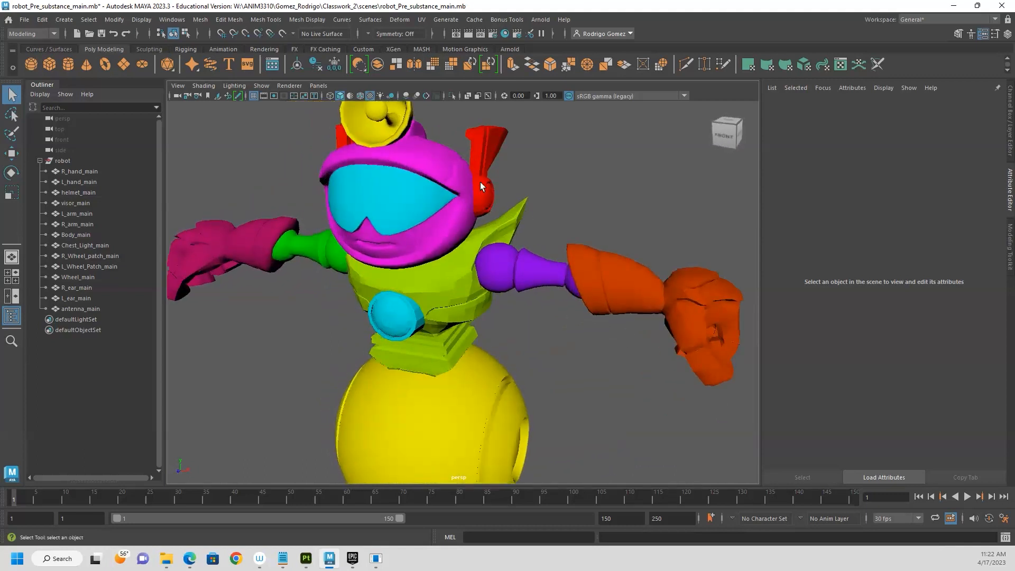
Step: Set the helmet to unsmoothed display and inspect its mesh around the visor corner
{"action": "left_click", "coordinate": [458, 175]}
{"action": "key", "text": "1"}
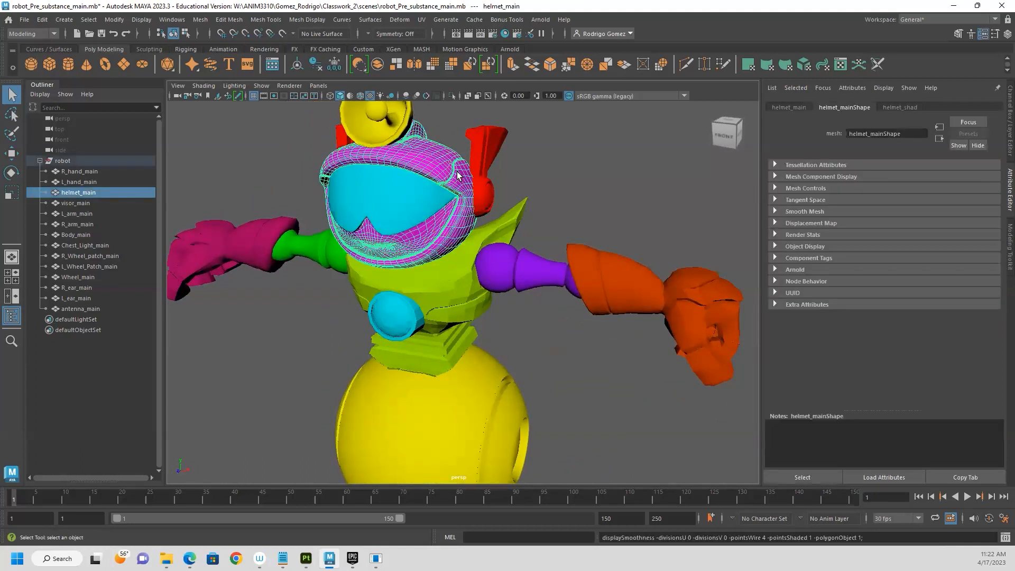
{"action": "left_click", "coordinate": [504, 168]}
{"action": "scroll", "coordinate": [412, 211], "scroll_direction": "up", "scroll_amount": 8}
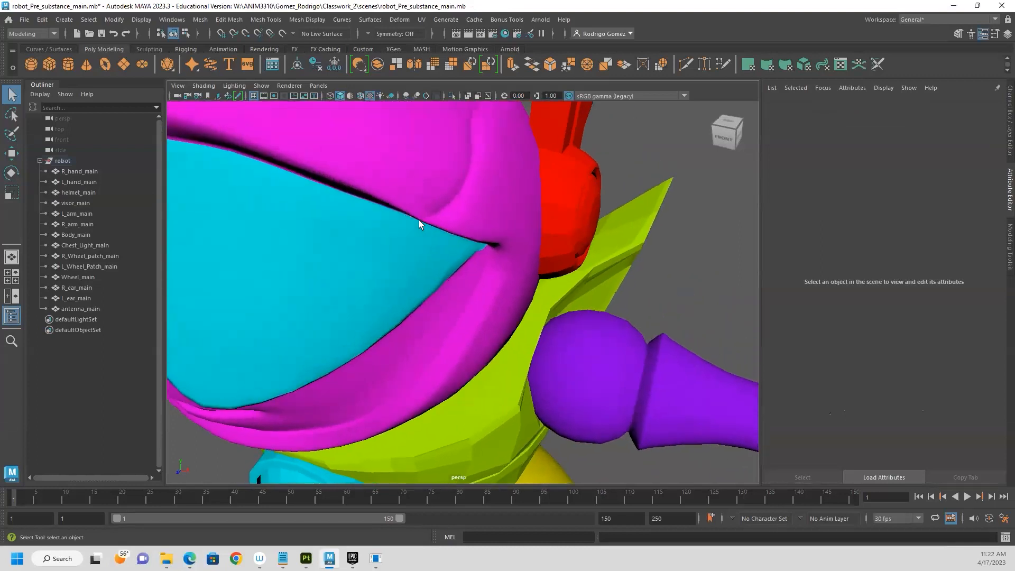
{"action": "left_click", "coordinate": [421, 171]}
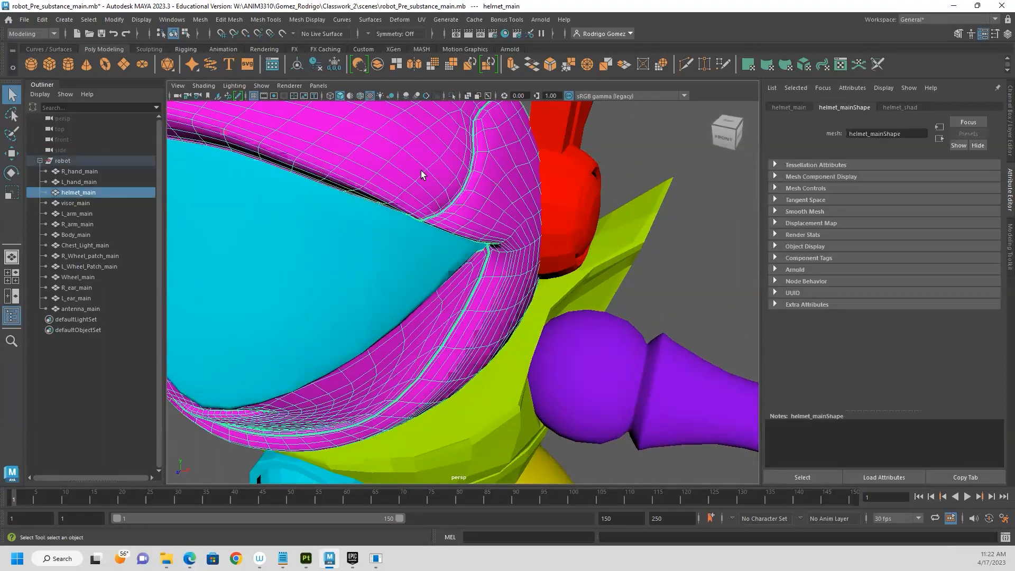
{"action": "left_click", "coordinate": [581, 194]}
Step: Examine the ear, shoulder and body geometry up close from several angles
{"action": "left_click_drag", "start_coordinate": [656, 211], "coordinate": [495, 198], "text": "alt"}
{"action": "left_click", "coordinate": [495, 198]}
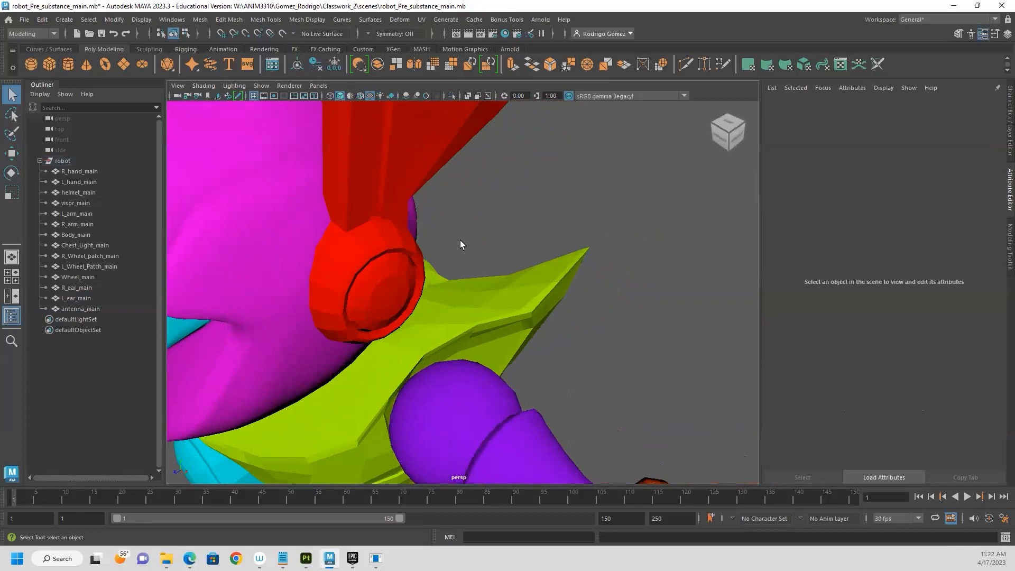
{"action": "middle_click_drag", "start_coordinate": [459, 239], "coordinate": [487, 177], "text": "alt"}
{"action": "left_click", "coordinate": [404, 238]}
{"action": "left_click_drag", "start_coordinate": [404, 238], "coordinate": [586, 309], "text": "alt"}
{"action": "left_click", "coordinate": [585, 310]}
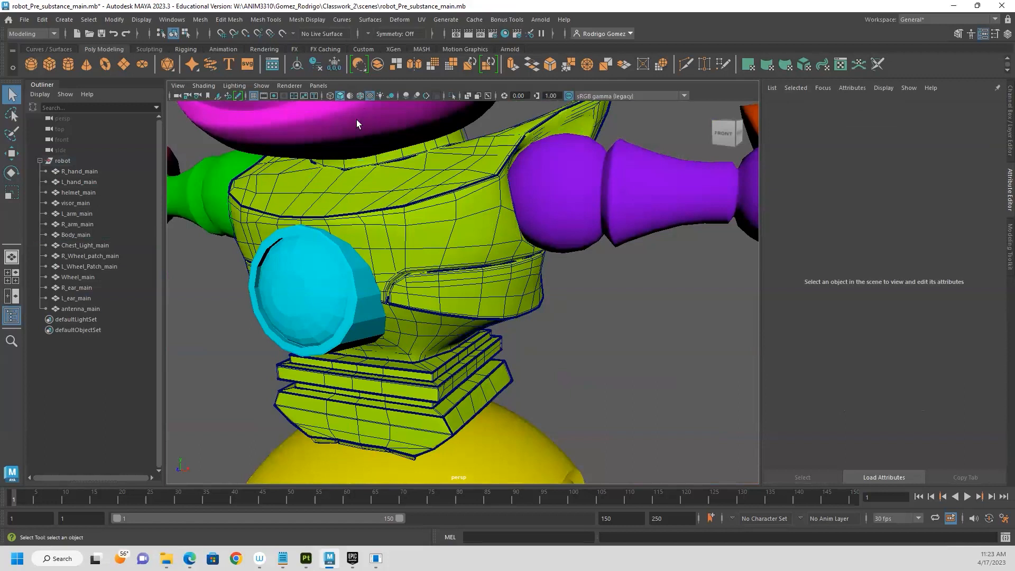
Step: Try to clear the wireframe on the body by switching its smooth mesh preview off and on
{"action": "left_click", "coordinate": [416, 189]}
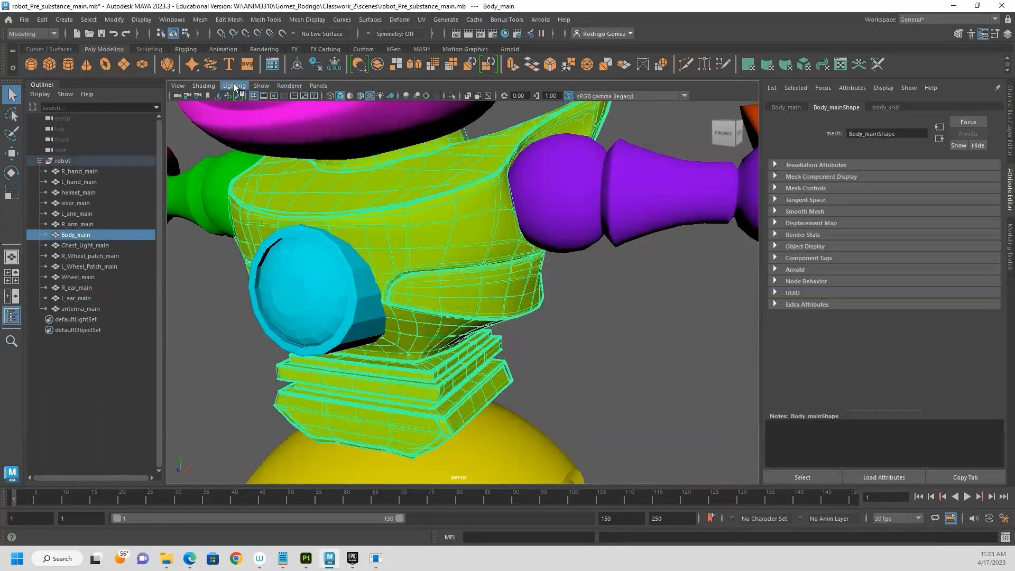
{"action": "left_click", "coordinate": [206, 86]}
{"action": "left_click", "coordinate": [206, 86]}
{"action": "left_click", "coordinate": [629, 339]}
{"action": "right_click_drag", "start_coordinate": [468, 272], "coordinate": [567, 294]}
{"action": "left_click", "coordinate": [544, 307]}
{"action": "key", "text": "1"}
{"action": "left_click", "coordinate": [569, 313]}
{"action": "left_click", "coordinate": [507, 286]}
{"action": "key", "text": "3"}
{"action": "left_click", "coordinate": [603, 305]}
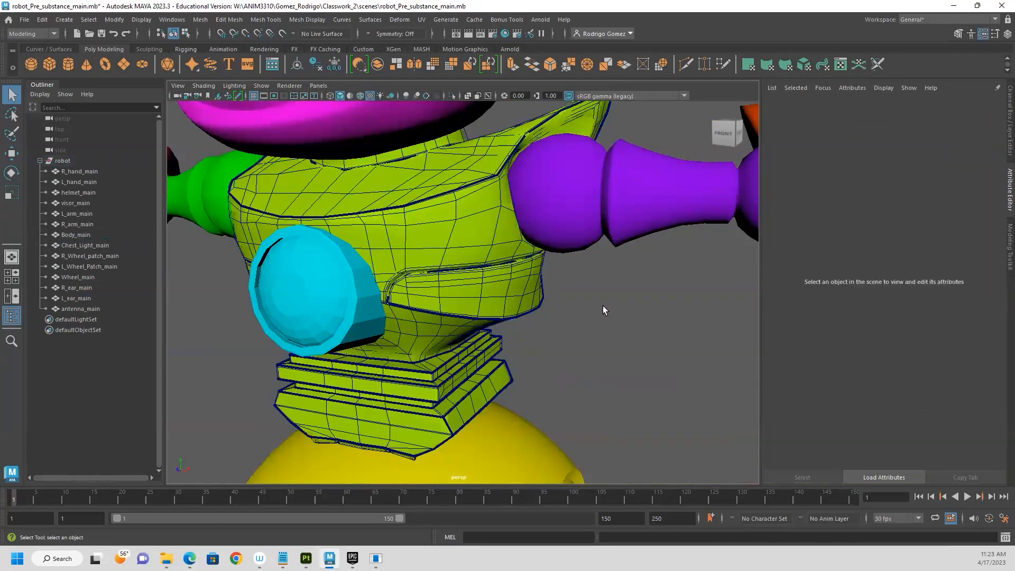
Step: Display the body with smooth mesh preview and without its wireframe overlay
{"action": "left_click", "coordinate": [359, 96]}
{"action": "left_click", "coordinate": [358, 95]}
{"action": "left_click", "coordinate": [495, 255]}
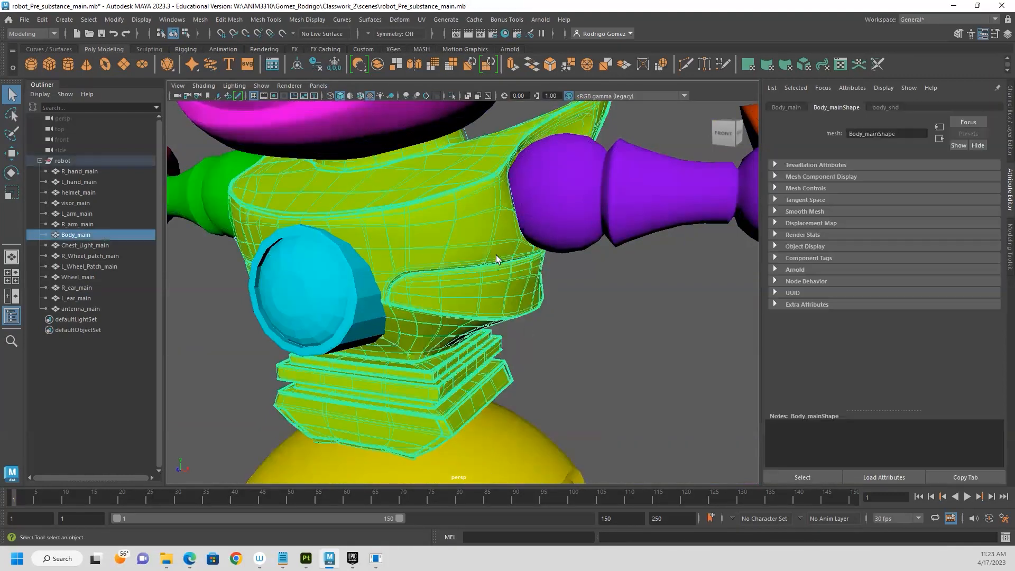
{"action": "key", "text": "3"}
{"action": "left_click", "coordinate": [615, 318]}
{"action": "left_click", "coordinate": [501, 292]}
{"action": "left_click", "coordinate": [562, 314]}
{"action": "left_click", "coordinate": [523, 294]}
{"action": "key", "text": "3"}
{"action": "left_click", "coordinate": [630, 338]}
{"action": "mouse_move", "coordinate": [629, 346]}
{"action": "left_mouse_down", "text": "alt"}
{"action": "mouse_move", "coordinate": [623, 355]}
{"action": "mouse_move", "coordinate": [634, 342]}
{"action": "mouse_move", "coordinate": [713, 335]}
{"action": "mouse_move", "coordinate": [643, 340]}
{"action": "left_mouse_up", "text": "alt"}
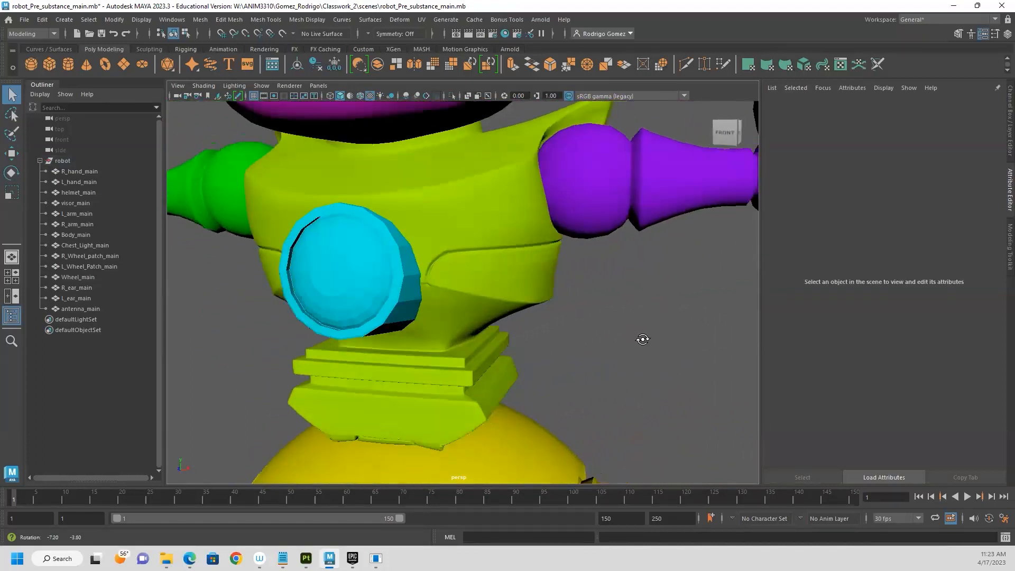
Step: Return the body mesh to its unsmoothed display and review its faceted surface
{"action": "left_click", "coordinate": [501, 259]}
{"action": "key", "text": "1"}
{"action": "left_click", "coordinate": [646, 336]}
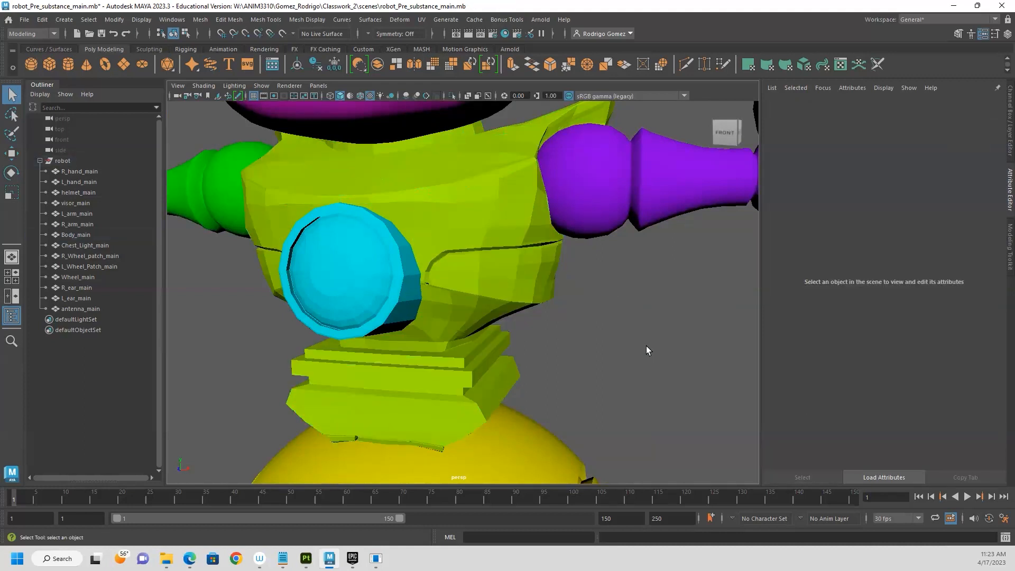
{"action": "scroll", "coordinate": [647, 349], "scroll_direction": "down", "scroll_amount": 3}
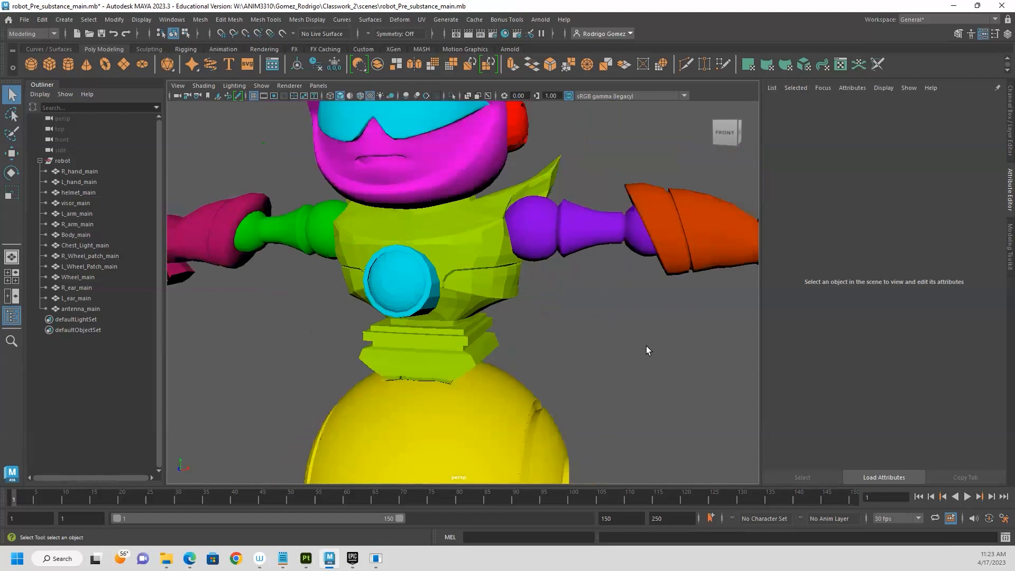
{"action": "mouse_move", "coordinate": [538, 323]}
{"action": "left_mouse_down", "text": "alt"}
{"action": "mouse_move", "coordinate": [609, 291]}
{"action": "mouse_move", "coordinate": [548, 312]}
{"action": "left_mouse_up", "text": "alt"}
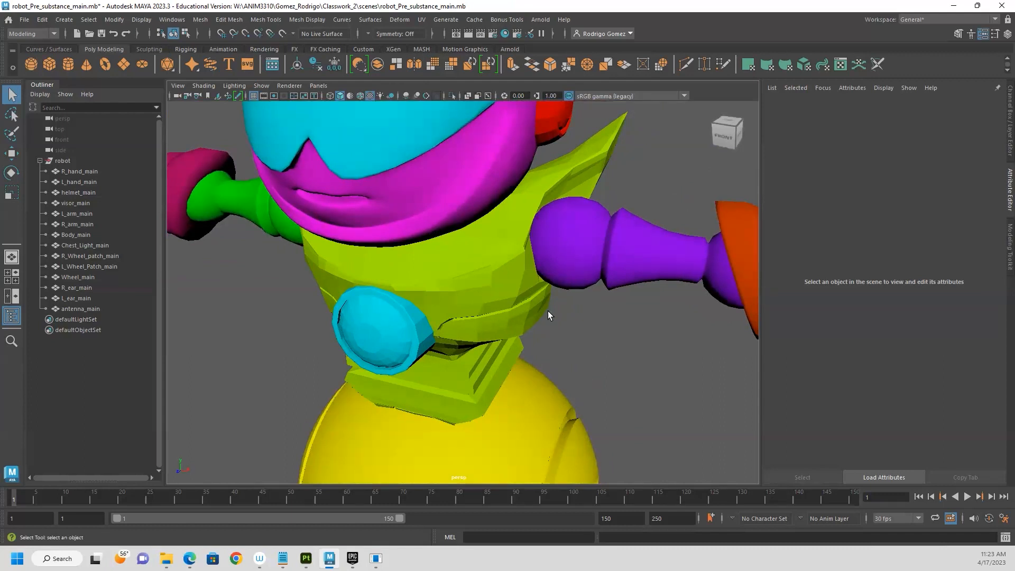
Step: Select the helmet and the left arm in turn to compare their mesh density, and clear the selection
{"action": "left_click", "coordinate": [476, 175]}
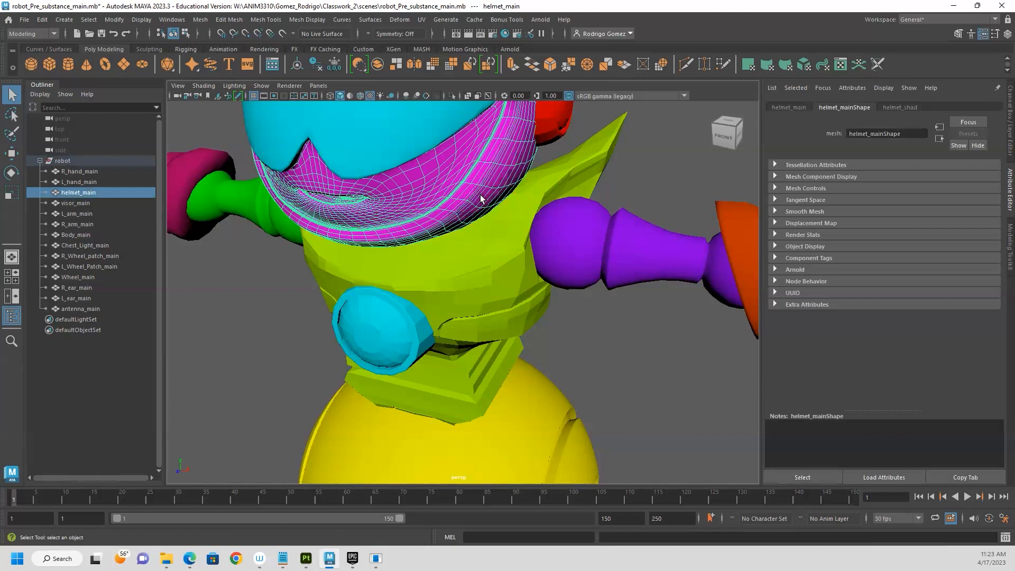
{"action": "left_click_drag", "start_coordinate": [478, 207], "coordinate": [456, 236], "text": "alt"}
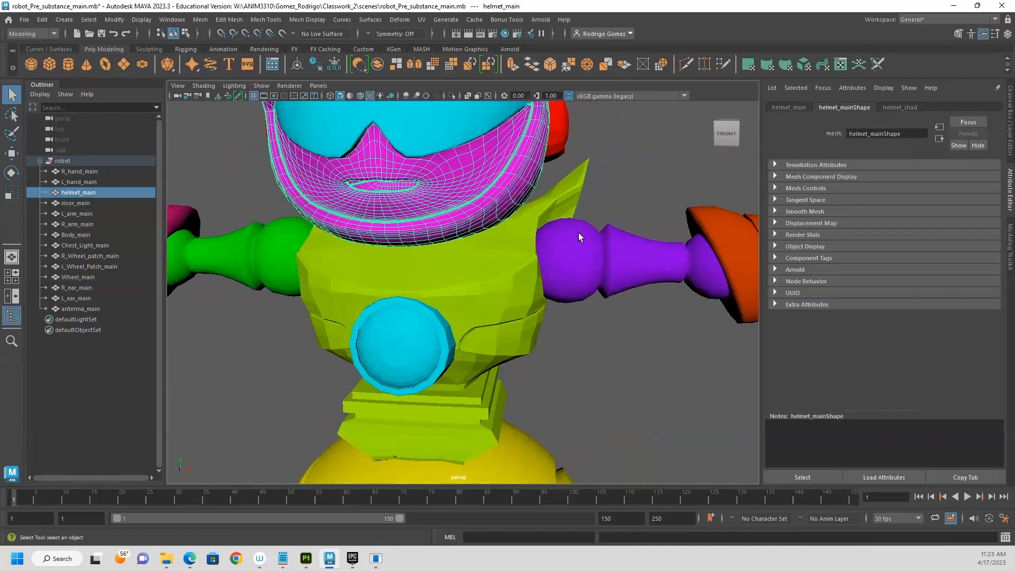
{"action": "left_click", "coordinate": [575, 287]}
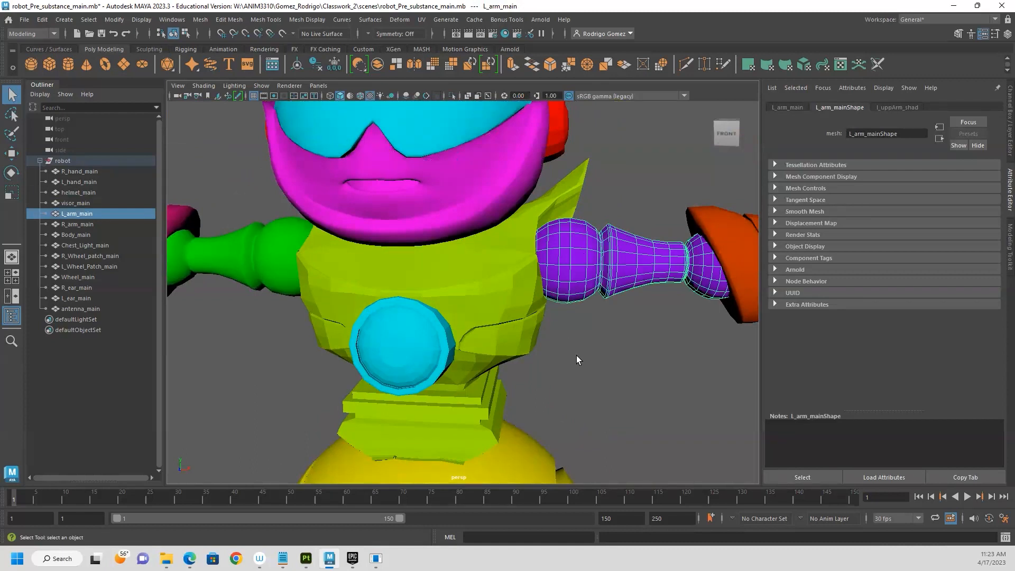
{"action": "scroll", "coordinate": [576, 356], "scroll_direction": "down", "scroll_amount": 3}
{"action": "left_click", "coordinate": [487, 216]}
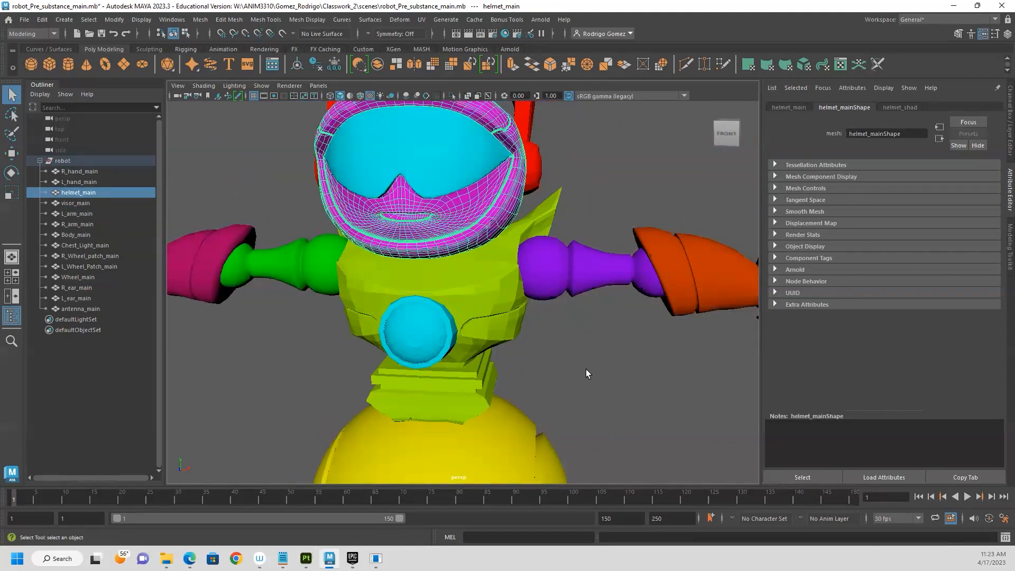
{"action": "scroll", "coordinate": [589, 374], "scroll_direction": "down", "scroll_amount": 5}
{"action": "left_click_drag", "start_coordinate": [460, 364], "coordinate": [514, 344], "text": "alt"}
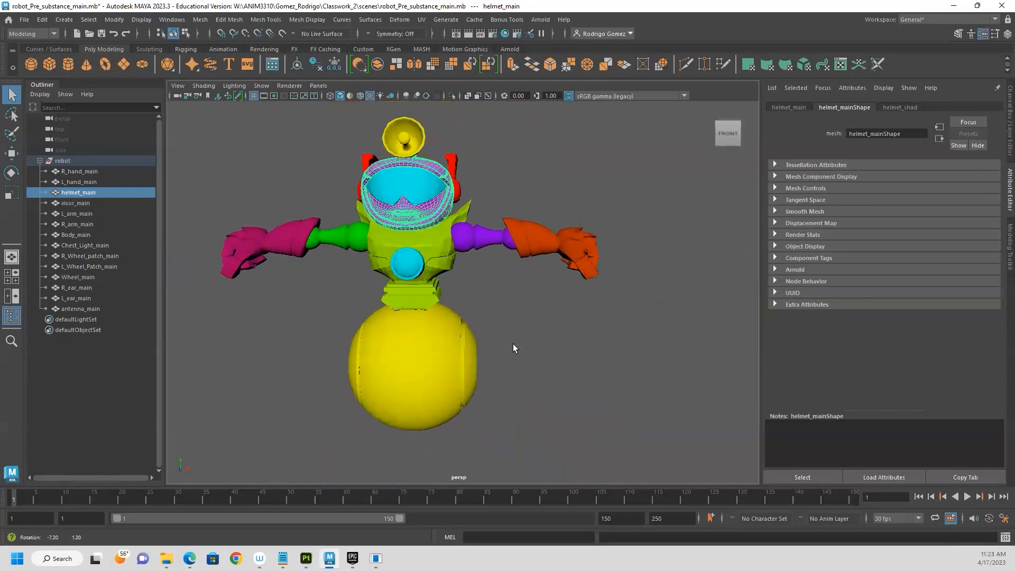
{"action": "left_click", "coordinate": [553, 324]}
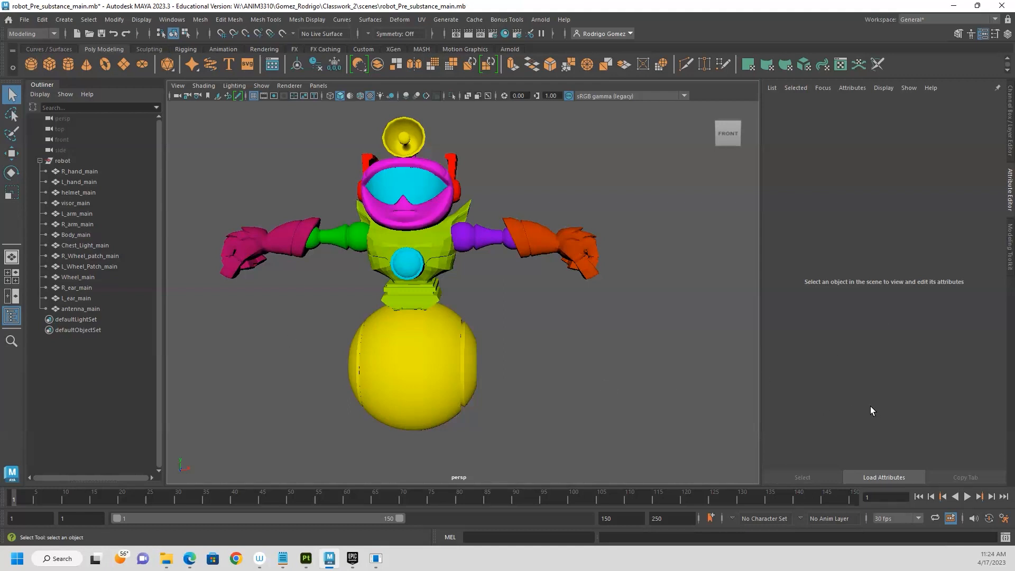
Step: Select the robot's body mesh and inspect its wireframe at an angle
{"action": "left_click_drag", "start_coordinate": [587, 364], "coordinate": [489, 391], "text": "alt"}
{"action": "right_click_drag", "start_coordinate": [528, 380], "coordinate": [846, 347], "text": "alt"}
{"action": "middle_click_drag", "start_coordinate": [515, 304], "coordinate": [653, 399], "text": "alt"}
{"action": "left_click", "coordinate": [490, 285]}
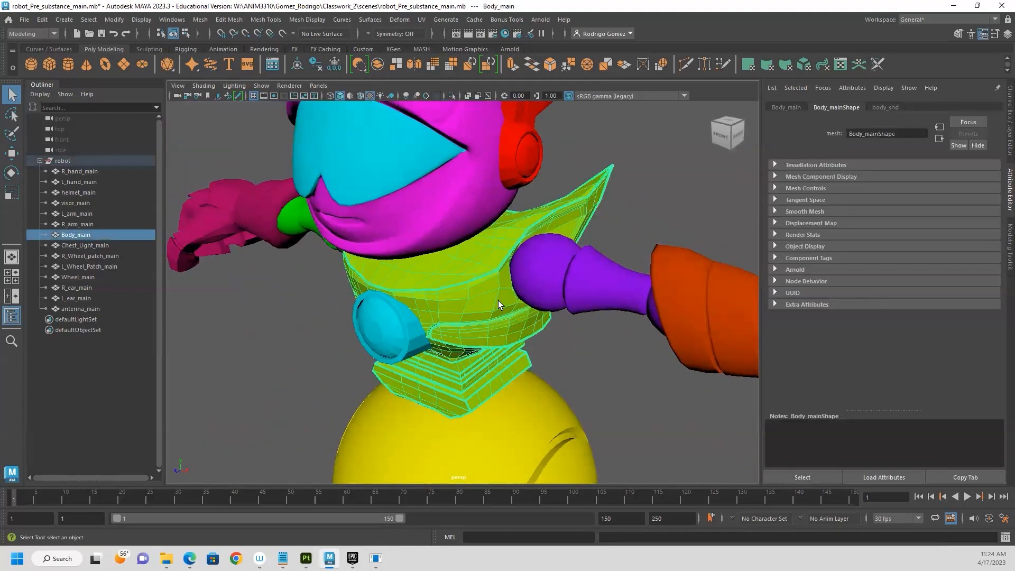
{"action": "left_click_drag", "start_coordinate": [495, 292], "coordinate": [466, 295], "text": "alt"}
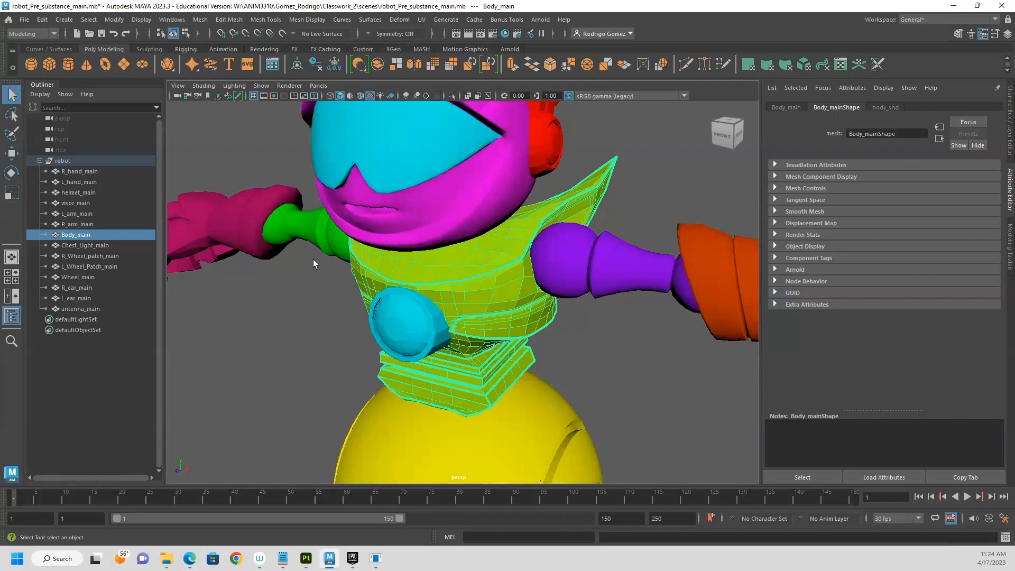
Step: Select the robot's body mesh and open the Soften/Harden Edges options
{"action": "right_click_drag", "start_coordinate": [519, 284], "coordinate": [532, 288], "text": "alt"}
{"action": "middle_click_drag", "start_coordinate": [532, 284], "coordinate": [514, 322], "text": "alt"}
{"action": "left_click_drag", "start_coordinate": [527, 322], "coordinate": [560, 327], "text": "alt"}
{"action": "left_click", "coordinate": [584, 364]}
{"action": "left_click", "coordinate": [535, 310]}
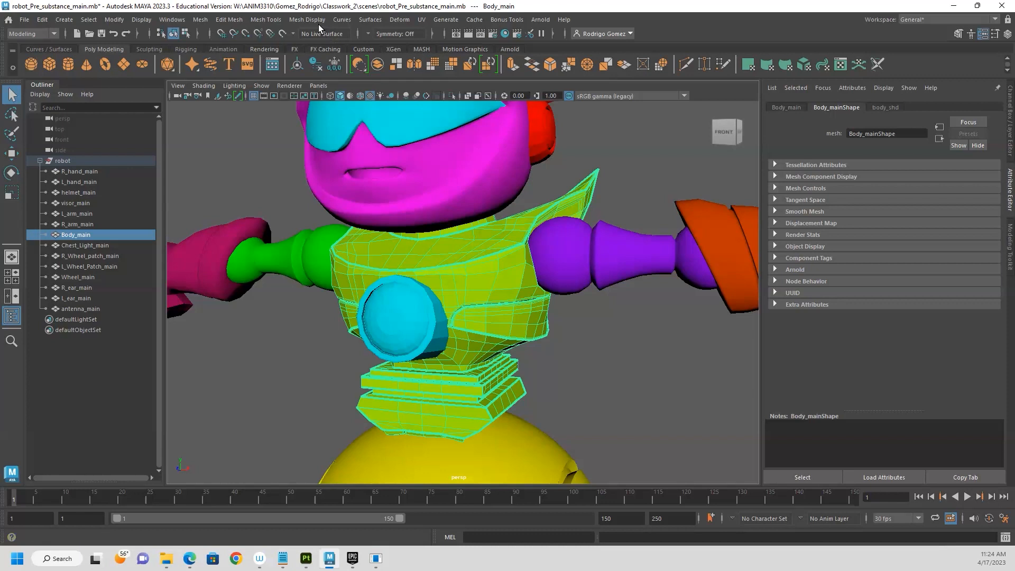
{"action": "left_click", "coordinate": [305, 20]}
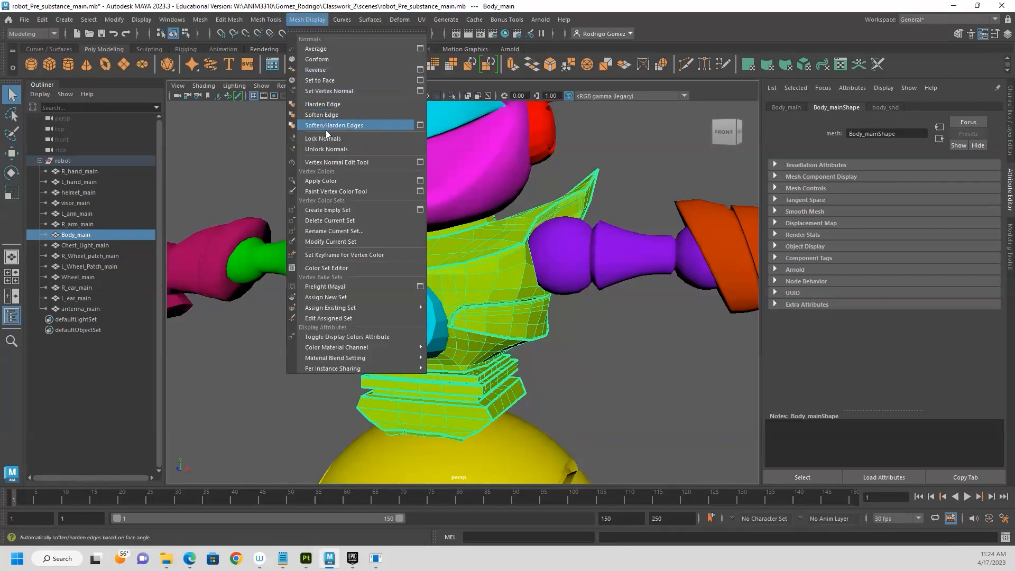
{"action": "left_click", "coordinate": [421, 124]}
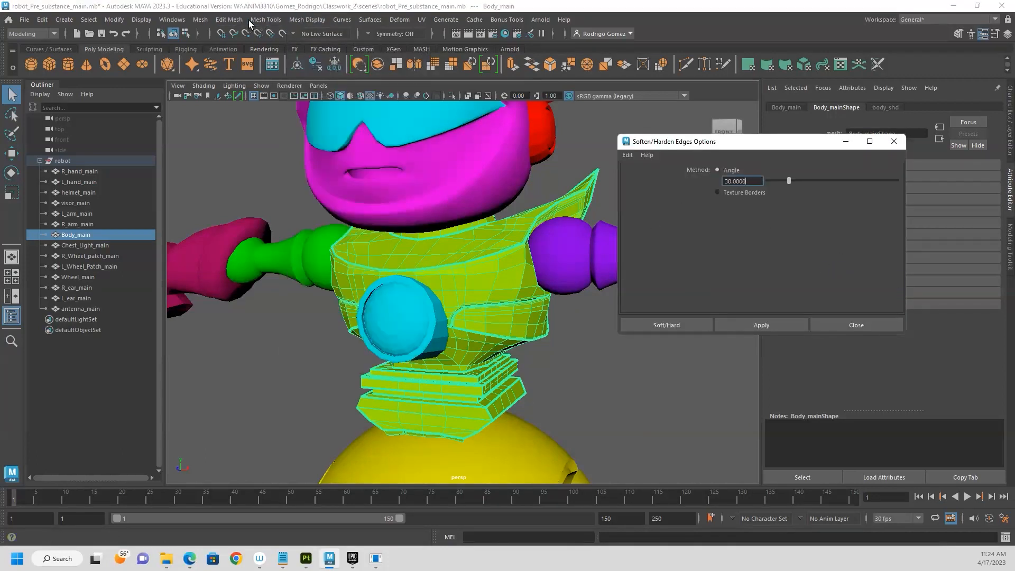
{"action": "left_click", "coordinate": [320, 22]}
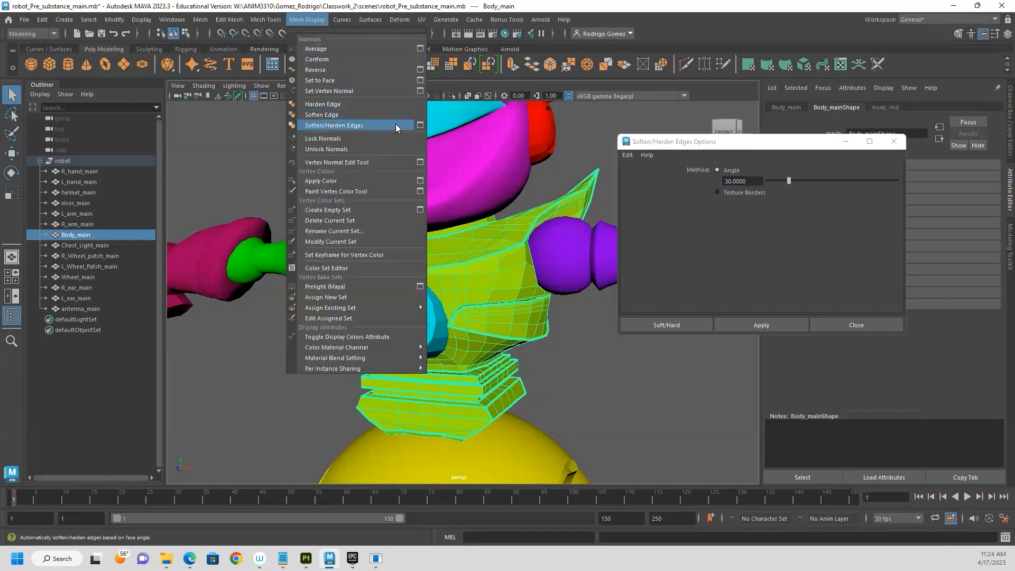
{"action": "left_click", "coordinate": [420, 125]}
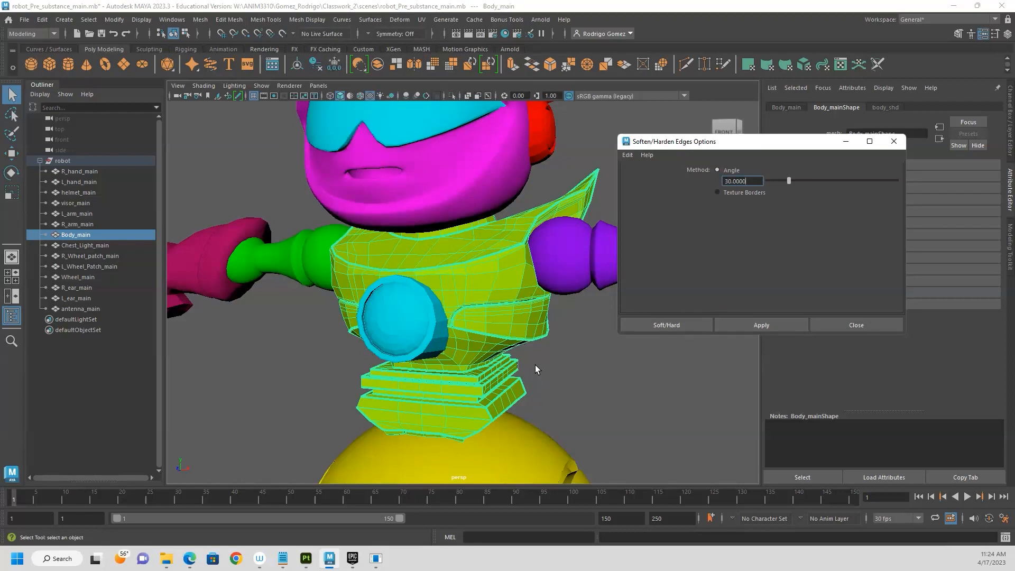
Step: Clear the selection and examine the body's faceted surface close up near the left shoulder
{"action": "left_click_drag", "start_coordinate": [534, 333], "coordinate": [479, 297], "text": "alt"}
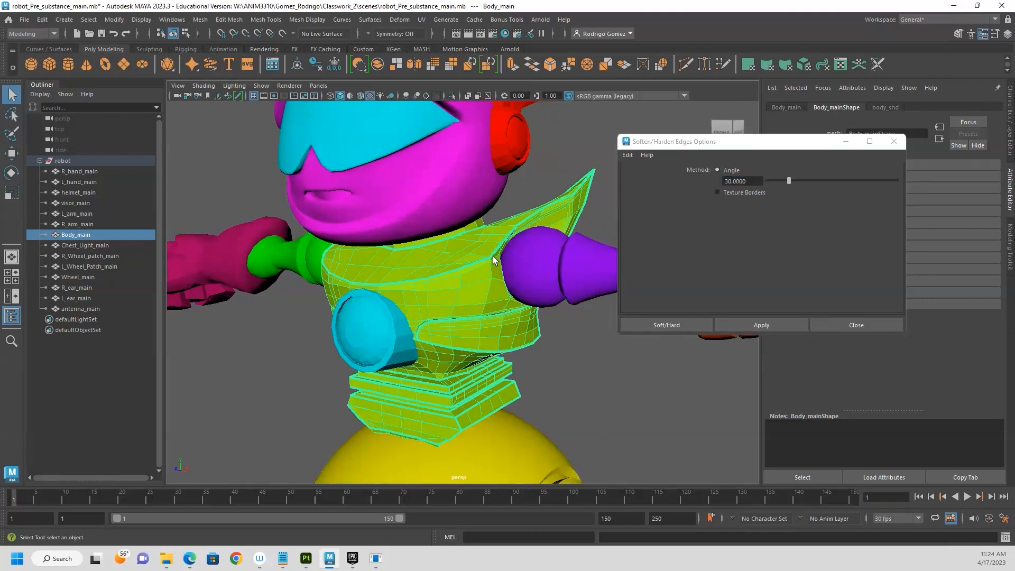
{"action": "left_click", "coordinate": [570, 390]}
{"action": "right_click_drag", "start_coordinate": [454, 299], "coordinate": [718, 247], "text": "alt"}
{"action": "right_click_drag", "start_coordinate": [425, 313], "coordinate": [475, 251], "text": "alt"}
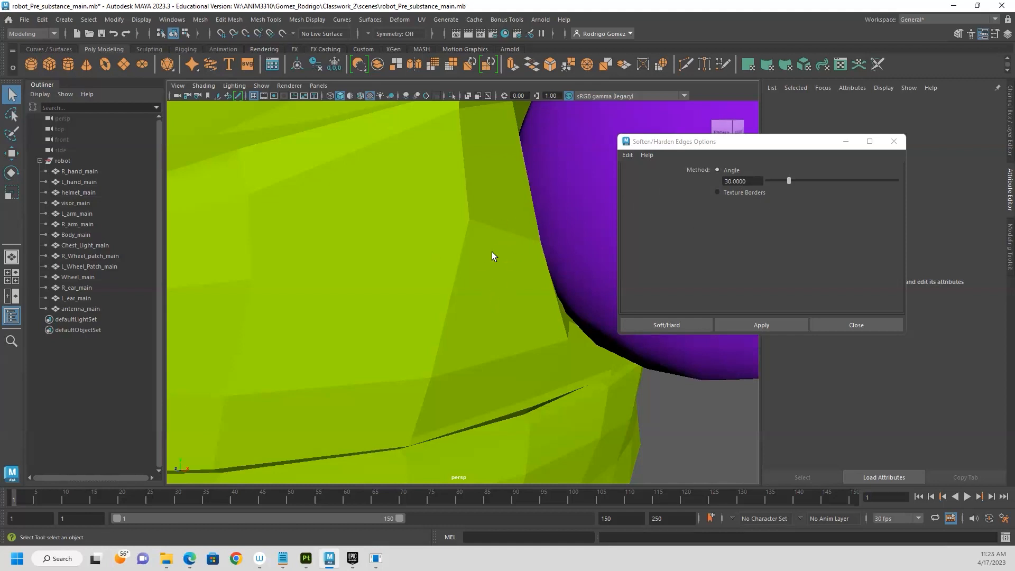
{"action": "scroll", "coordinate": [505, 252], "scroll_direction": "down", "scroll_amount": 3}
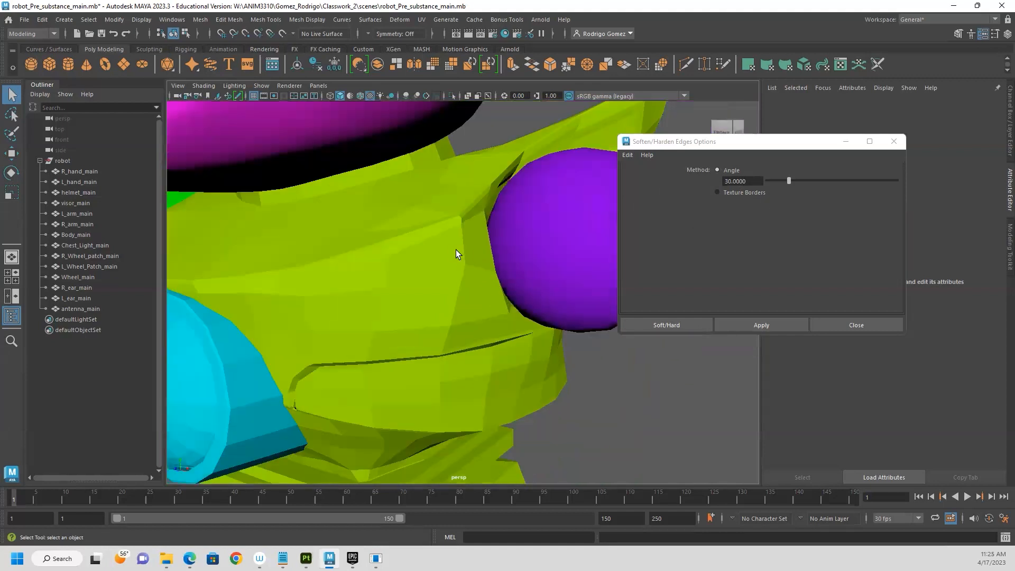
Step: Apply Soften/Harden Edges to the body mesh at an angle of 30 and check the shading around the shoulder
{"action": "left_click", "coordinate": [454, 251]}
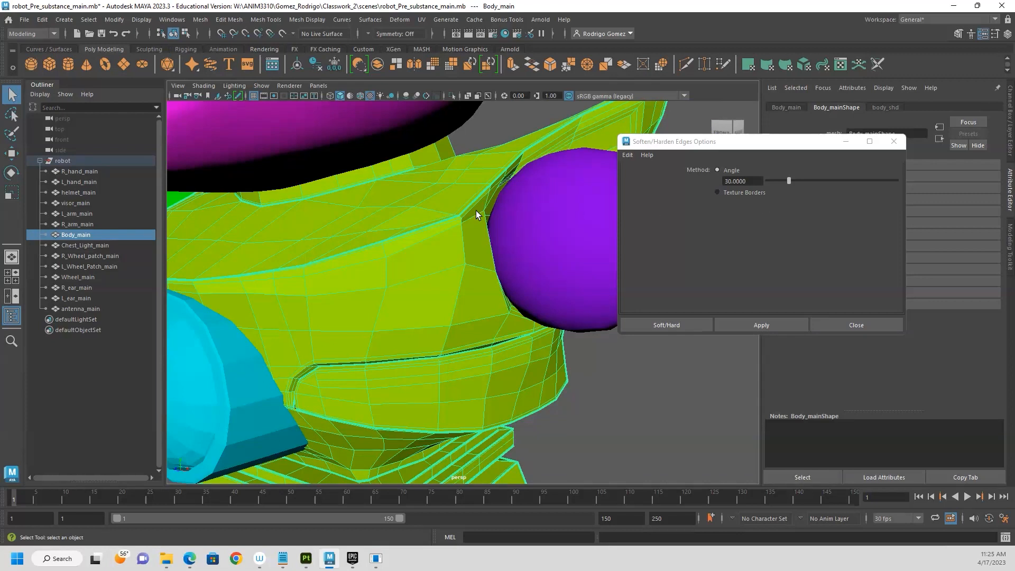
{"action": "left_click", "coordinate": [761, 323]}
{"action": "left_click_drag", "start_coordinate": [636, 424], "coordinate": [535, 392], "text": "alt"}
{"action": "left_click_drag", "start_coordinate": [464, 317], "coordinate": [370, 286], "text": "alt"}
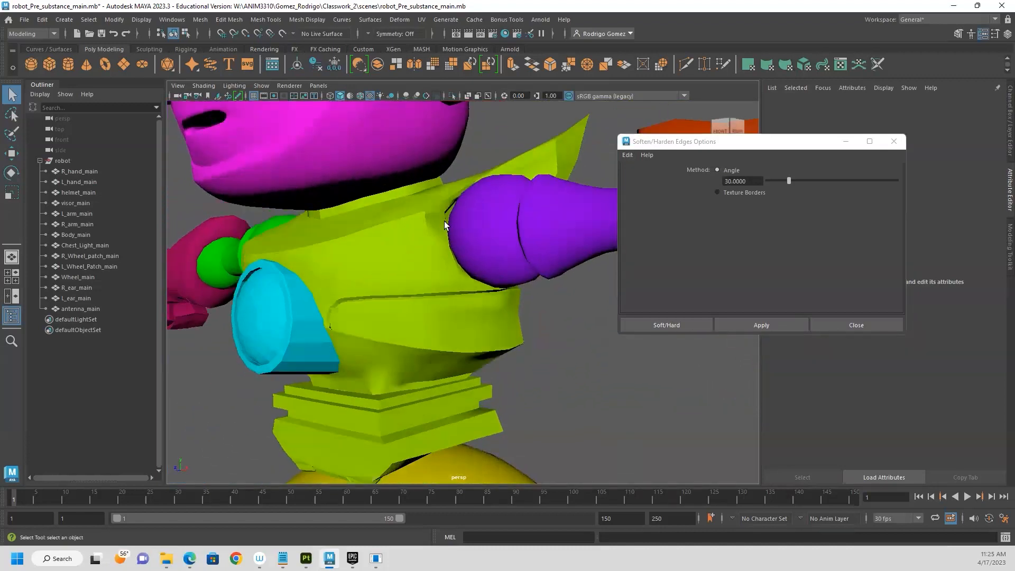
{"action": "left_click_drag", "start_coordinate": [432, 274], "coordinate": [407, 259], "text": "alt"}
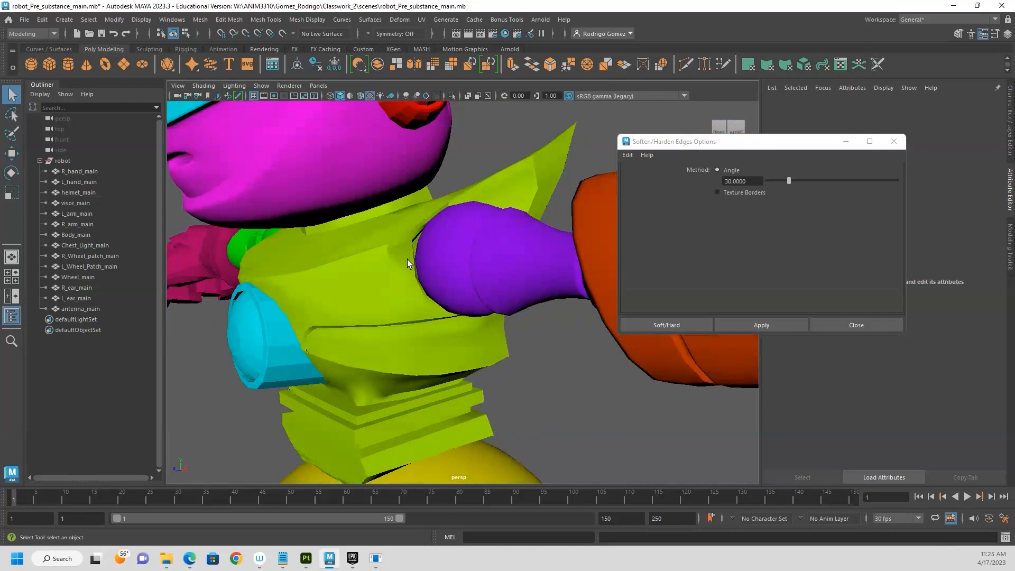
Step: Select the body again and undo its 30-degree edge softening
{"action": "left_click", "coordinate": [375, 277]}
{"action": "left_click_drag", "start_coordinate": [443, 328], "coordinate": [465, 324], "text": "alt"}
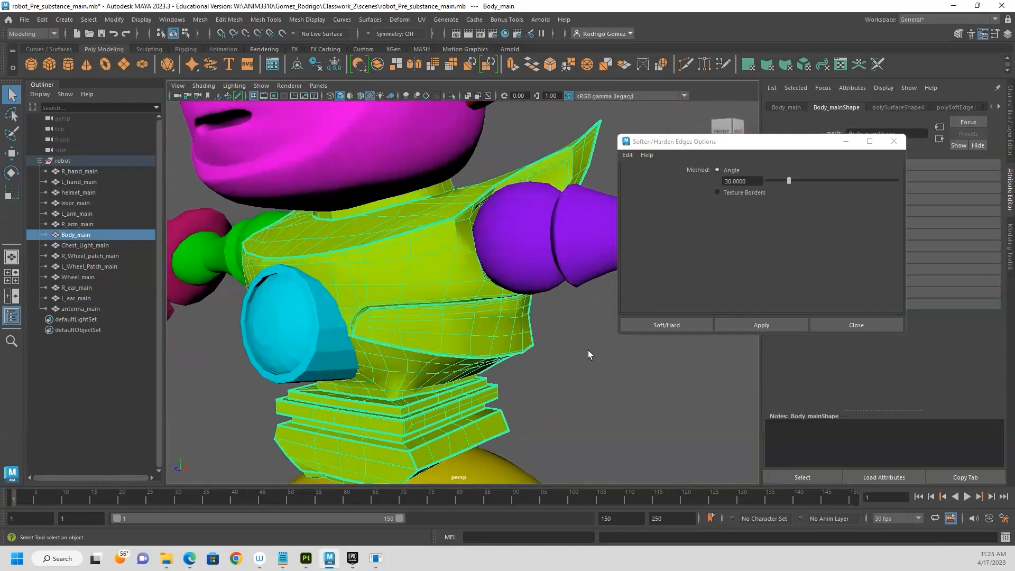
{"action": "key", "text": "ctrl+z"}
{"action": "left_click", "coordinate": [540, 323]}
Step: Try Soften/Harden Edges on the body mesh at an angle of 60 and inspect the shading without selection
{"action": "left_click", "coordinate": [449, 320]}
{"action": "left_click_drag", "start_coordinate": [751, 181], "coordinate": [719, 182]}
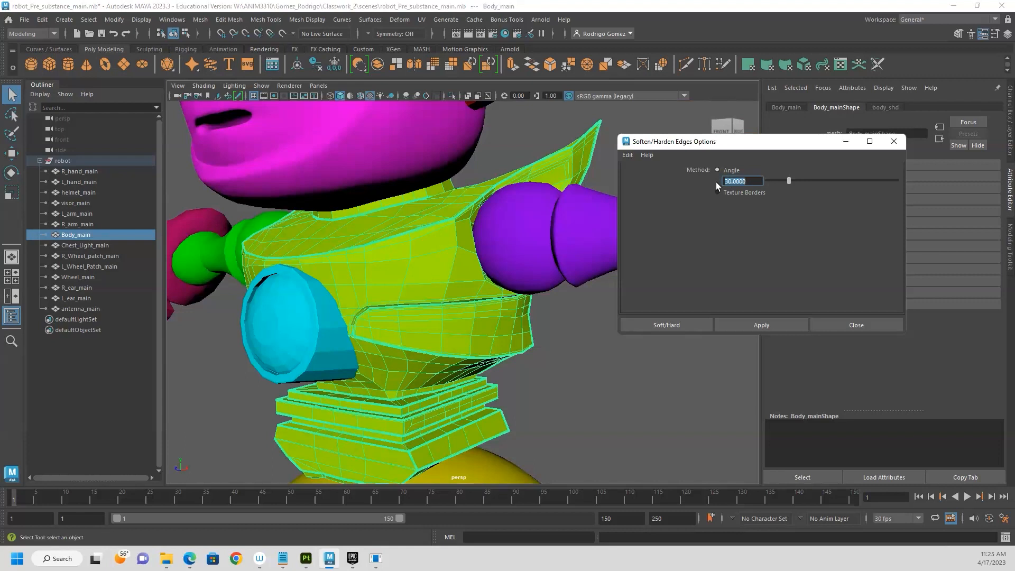
{"action": "key", "text": "Return"}
{"action": "left_click", "coordinate": [741, 320]}
{"action": "left_click", "coordinate": [605, 377]}
{"action": "mouse_move", "coordinate": [494, 324]}
{"action": "left_mouse_down", "text": "alt"}
{"action": "mouse_move", "coordinate": [465, 320]}
{"action": "mouse_move", "coordinate": [482, 319]}
{"action": "left_mouse_up", "text": "alt"}
{"action": "right_click_drag", "start_coordinate": [482, 319], "coordinate": [579, 304], "text": "alt"}
{"action": "left_click_drag", "start_coordinate": [308, 273], "coordinate": [386, 275], "text": "alt"}
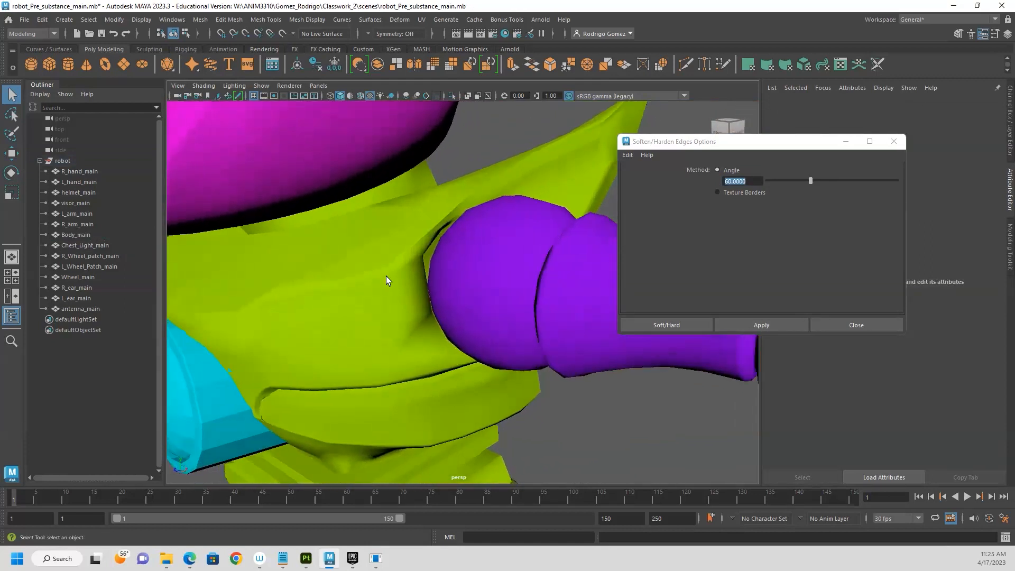
Step: Undo the 60-degree softening and try Soften/Harden Edges on the body mesh at an angle of 20
{"action": "left_click", "coordinate": [415, 283]}
{"action": "left_click", "coordinate": [707, 180]}
{"action": "type", "text": "20"}
{"action": "key", "text": "Return"}
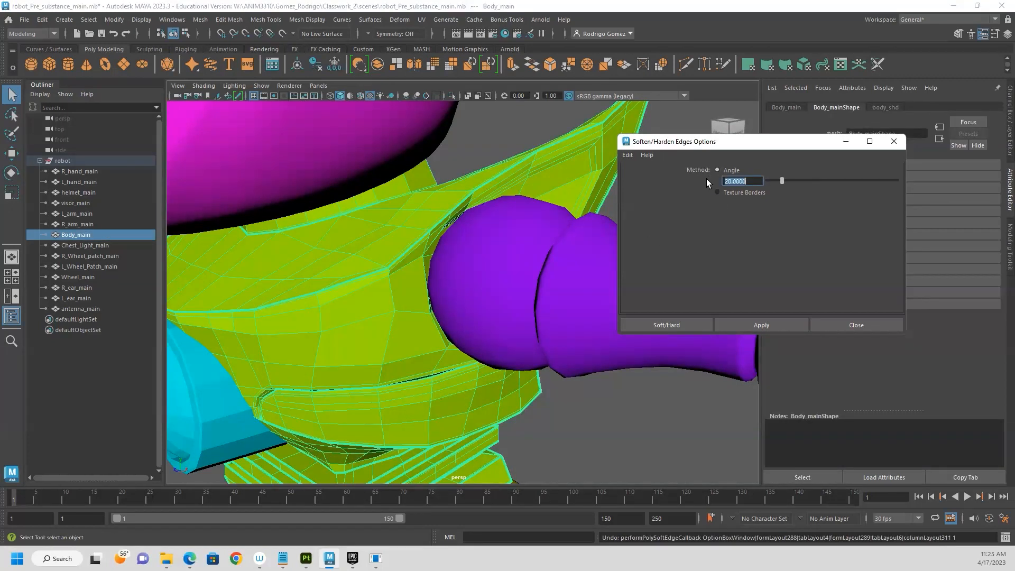
{"action": "left_click", "coordinate": [759, 326]}
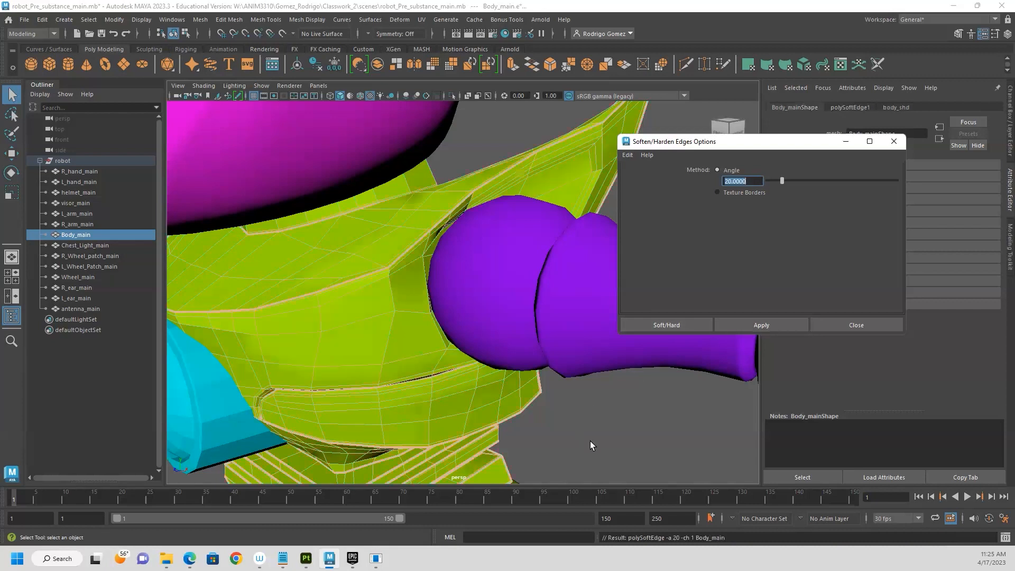
{"action": "left_click", "coordinate": [590, 441]}
{"action": "left_click_drag", "start_coordinate": [554, 372], "coordinate": [544, 359], "text": "alt"}
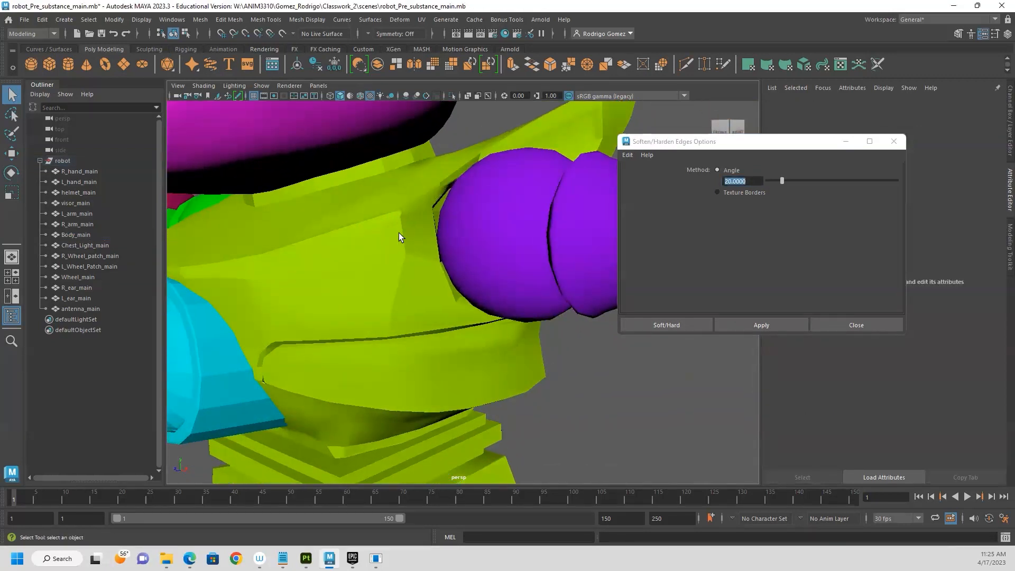
Step: Undo the 20-degree softening and apply Soften/Harden Edges to the body mesh at an angle of 30
{"action": "left_click", "coordinate": [411, 279]}
{"action": "type", "text": "30"}
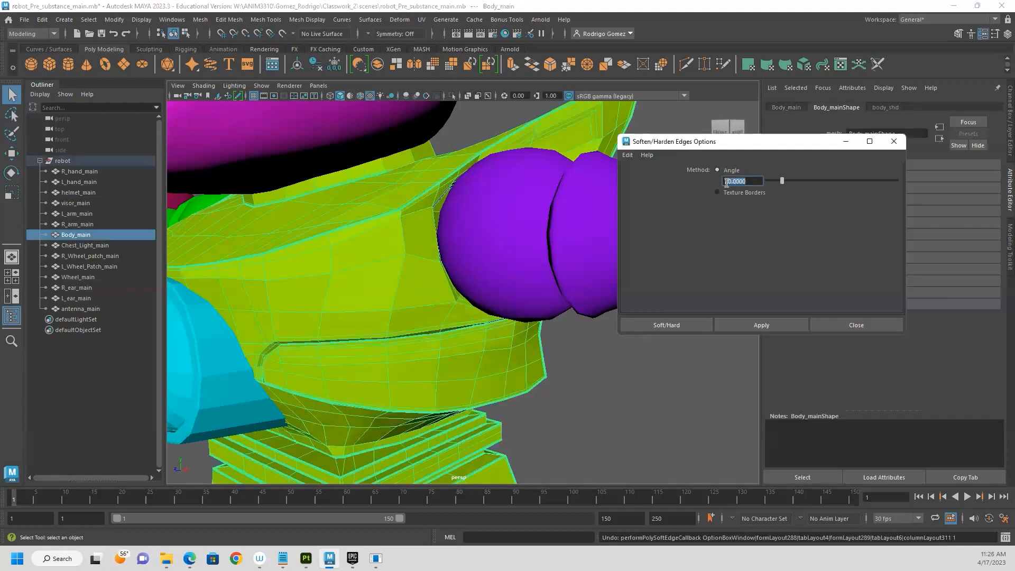
{"action": "left_click", "coordinate": [761, 324]}
{"action": "left_click", "coordinate": [649, 394]}
Step: Examine the body's softened shading from several angles and distances
{"action": "right_click_drag", "start_coordinate": [609, 330], "coordinate": [349, 265], "text": "alt"}
{"action": "left_click_drag", "start_coordinate": [349, 266], "coordinate": [402, 263], "text": "alt"}
{"action": "right_click_drag", "start_coordinate": [402, 262], "coordinate": [510, 263], "text": "alt"}
{"action": "middle_click_drag", "start_coordinate": [472, 283], "coordinate": [481, 260], "text": "alt"}
{"action": "mouse_move", "coordinate": [481, 260]}
{"action": "left_mouse_down", "text": "alt"}
{"action": "mouse_move", "coordinate": [497, 257]}
{"action": "mouse_move", "coordinate": [407, 253]}
{"action": "mouse_move", "coordinate": [583, 248]}
{"action": "mouse_move", "coordinate": [588, 230]}
{"action": "mouse_move", "coordinate": [498, 242]}
{"action": "mouse_move", "coordinate": [458, 256]}
{"action": "mouse_move", "coordinate": [446, 273]}
{"action": "mouse_move", "coordinate": [368, 284]}
{"action": "mouse_move", "coordinate": [274, 264]}
{"action": "mouse_move", "coordinate": [462, 256]}
{"action": "left_mouse_up", "text": "alt"}
{"action": "right_click_drag", "start_coordinate": [462, 256], "coordinate": [342, 236], "text": "alt"}
{"action": "mouse_move", "coordinate": [392, 336]}
{"action": "left_mouse_down", "text": "alt"}
{"action": "mouse_move", "coordinate": [380, 321]}
{"action": "mouse_move", "coordinate": [434, 328]}
{"action": "mouse_move", "coordinate": [404, 319]}
{"action": "left_mouse_up", "text": "alt"}
{"action": "scroll", "coordinate": [386, 260], "scroll_direction": "up", "scroll_amount": 5}
{"action": "scroll", "coordinate": [385, 260], "scroll_direction": "up", "scroll_amount": 1}
{"action": "middle_click_drag", "start_coordinate": [385, 260], "coordinate": [487, 301], "text": "alt"}
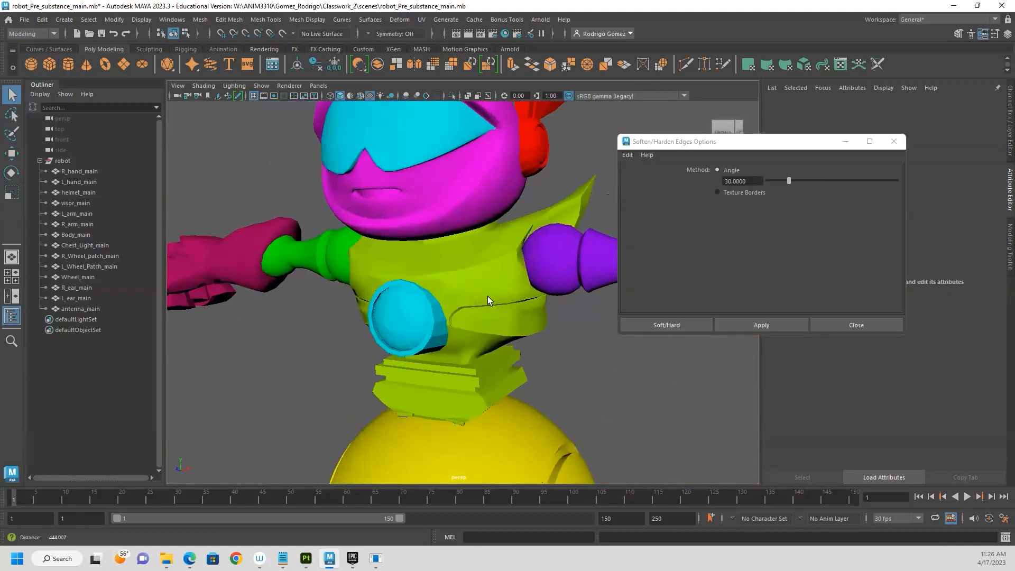
Step: Apply Soften/Harden Edges at an angle of 30 to the chest light and check its shading
{"action": "left_click", "coordinate": [394, 330]}
{"action": "left_click", "coordinate": [750, 324]}
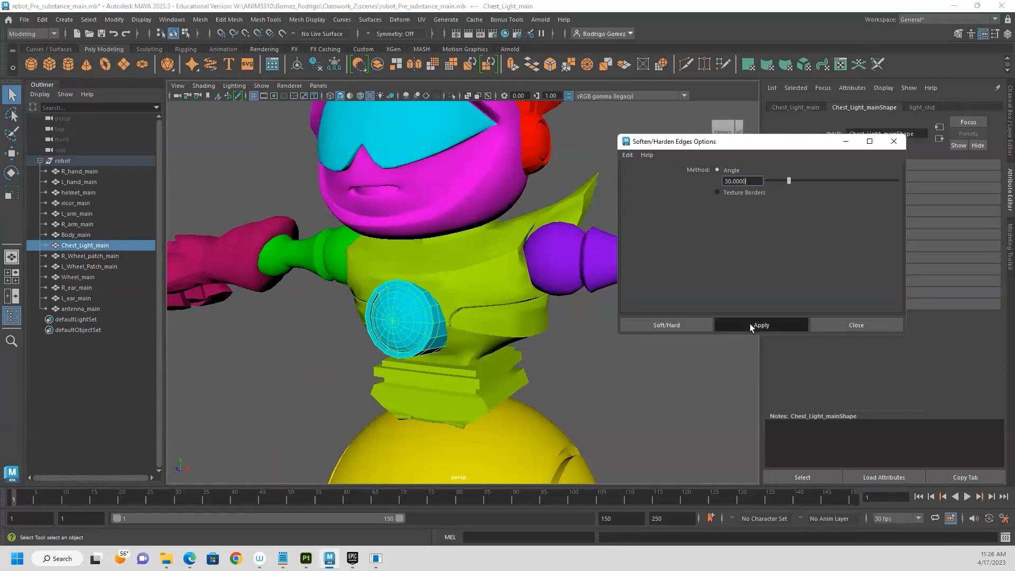
{"action": "left_click", "coordinate": [603, 397]}
{"action": "mouse_move", "coordinate": [570, 374]}
{"action": "left_mouse_down", "text": "alt"}
{"action": "mouse_move", "coordinate": [510, 370]}
{"action": "mouse_move", "coordinate": [625, 367]}
{"action": "mouse_move", "coordinate": [608, 379]}
{"action": "mouse_move", "coordinate": [560, 367]}
{"action": "mouse_move", "coordinate": [578, 358]}
{"action": "mouse_move", "coordinate": [675, 367]}
{"action": "mouse_move", "coordinate": [573, 367]}
{"action": "left_mouse_up", "text": "alt"}
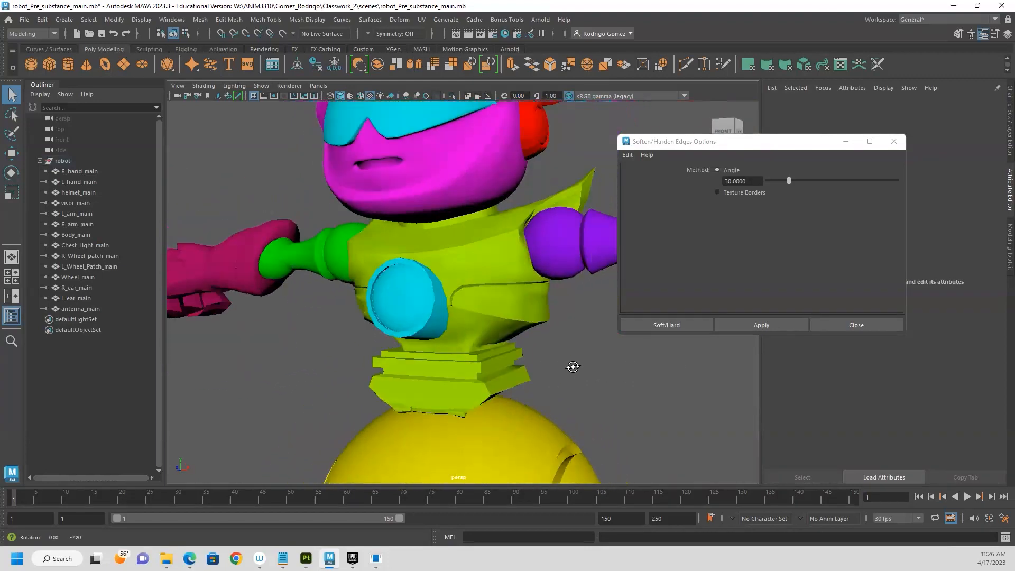
{"action": "left_click", "coordinate": [408, 296]}
{"action": "left_click_drag", "start_coordinate": [636, 408], "coordinate": [590, 404], "text": "alt"}
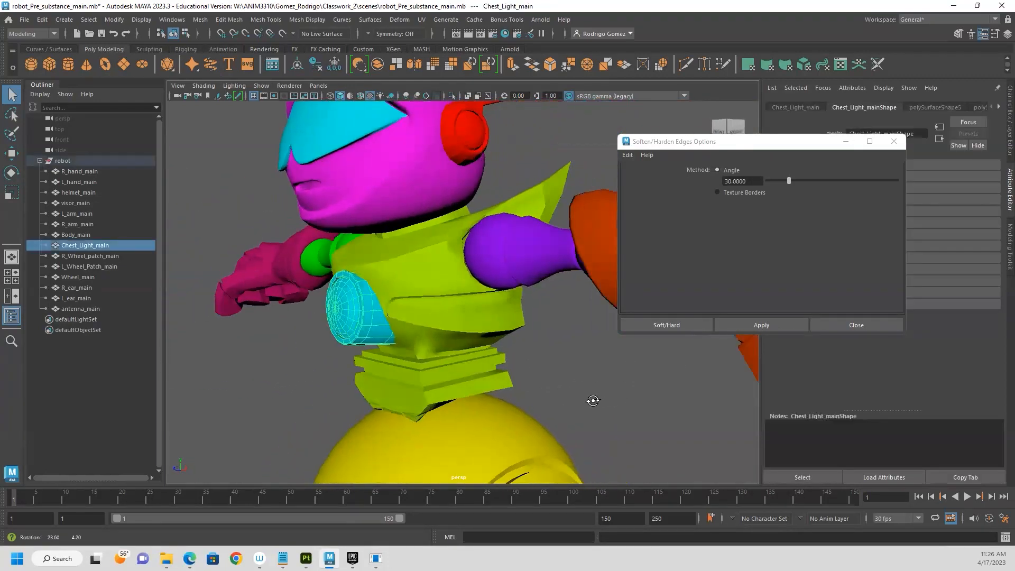
{"action": "left_click", "coordinate": [555, 371]}
Step: Review the whole robot and close the Soften/Harden Edges options
{"action": "left_click_drag", "start_coordinate": [556, 372], "coordinate": [536, 333], "text": "alt"}
{"action": "right_click_drag", "start_coordinate": [536, 333], "coordinate": [402, 328], "text": "alt"}
{"action": "left_click_drag", "start_coordinate": [403, 331], "coordinate": [383, 299], "text": "alt"}
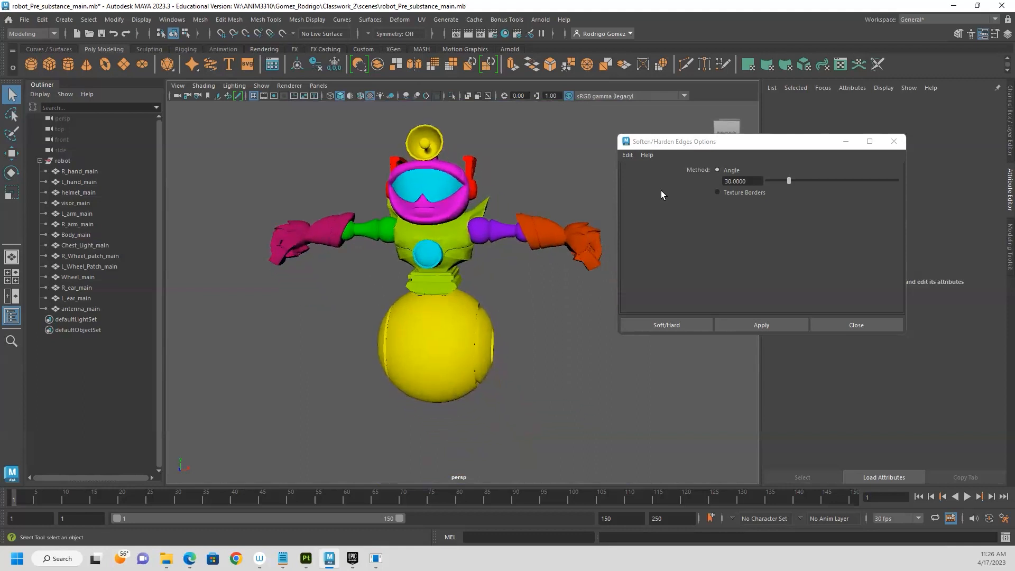
{"action": "left_click", "coordinate": [893, 141]}
{"action": "left_click_drag", "start_coordinate": [568, 229], "coordinate": [608, 259], "text": "alt"}
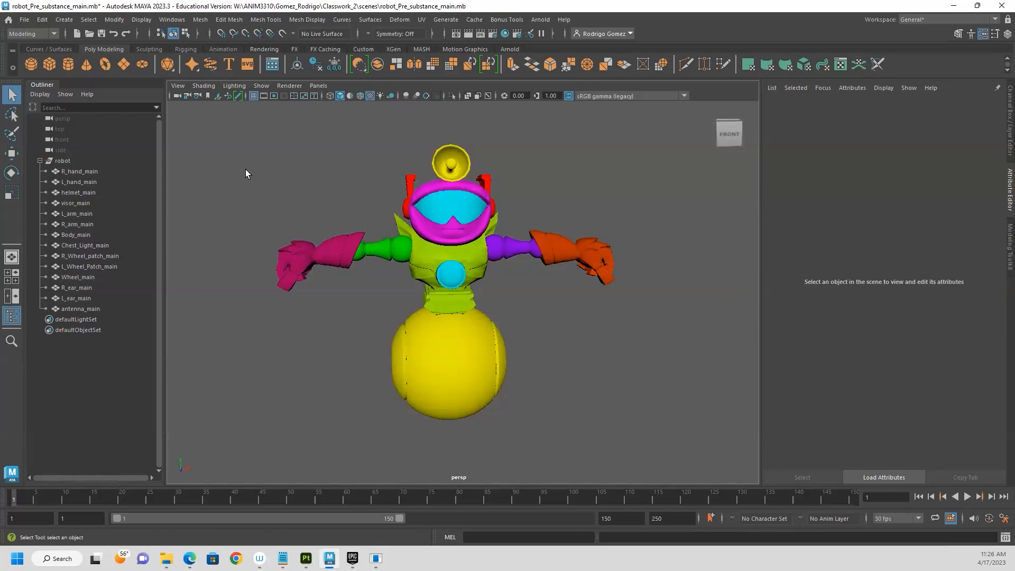
Step: Select all robot parts from R_hand_main through antenna_main and combine them into one mesh
{"action": "left_click", "coordinate": [93, 169]}
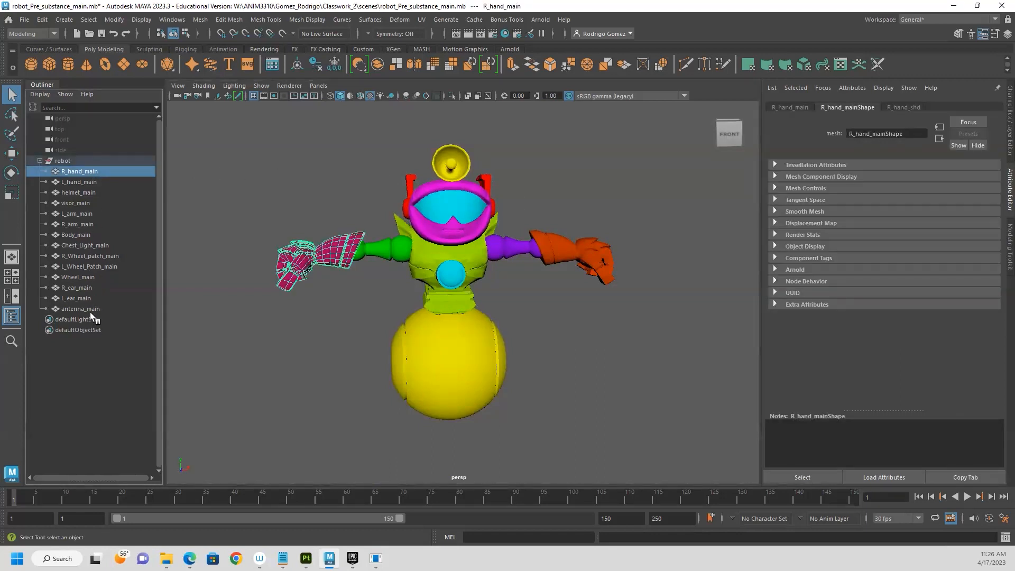
{"action": "left_click", "coordinate": [80, 308], "text": "shift"}
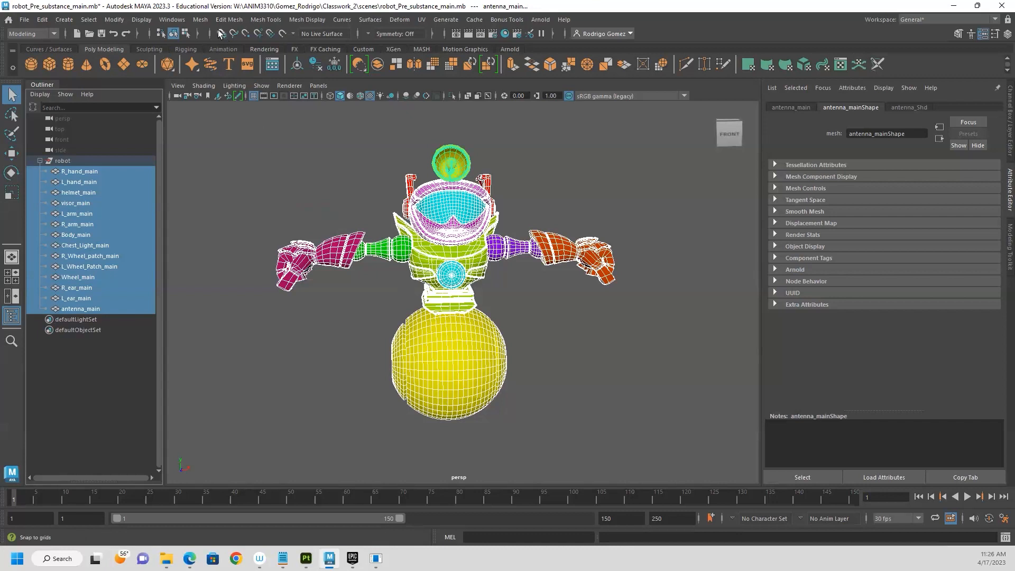
{"action": "left_click", "coordinate": [200, 20]}
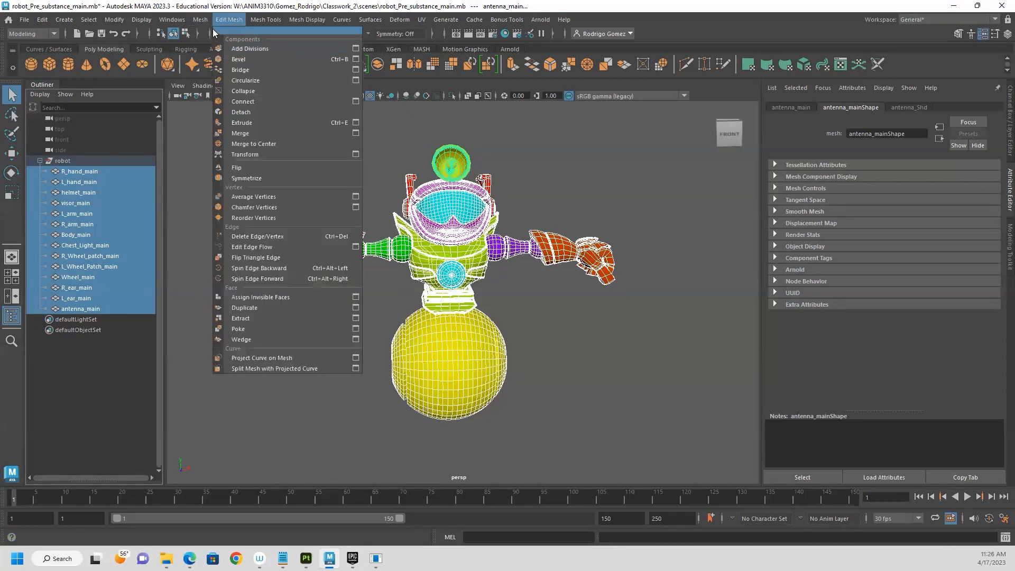
{"action": "left_click", "coordinate": [210, 59]}
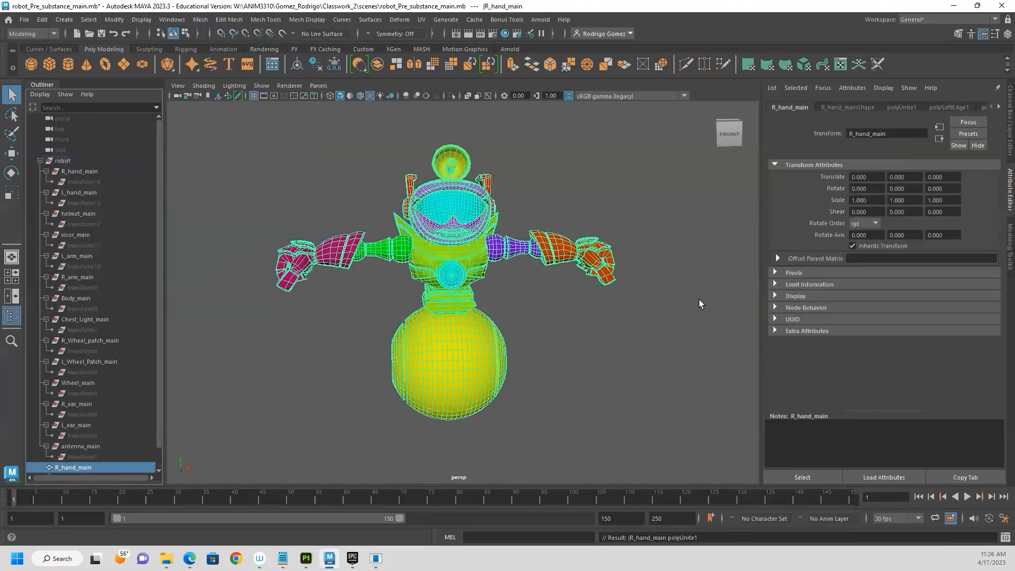
Step: Delete the combined robot mesh's construction history and clear the selection
{"action": "left_click", "coordinate": [42, 20]}
{"action": "mouse_move", "coordinate": [128, 147]}
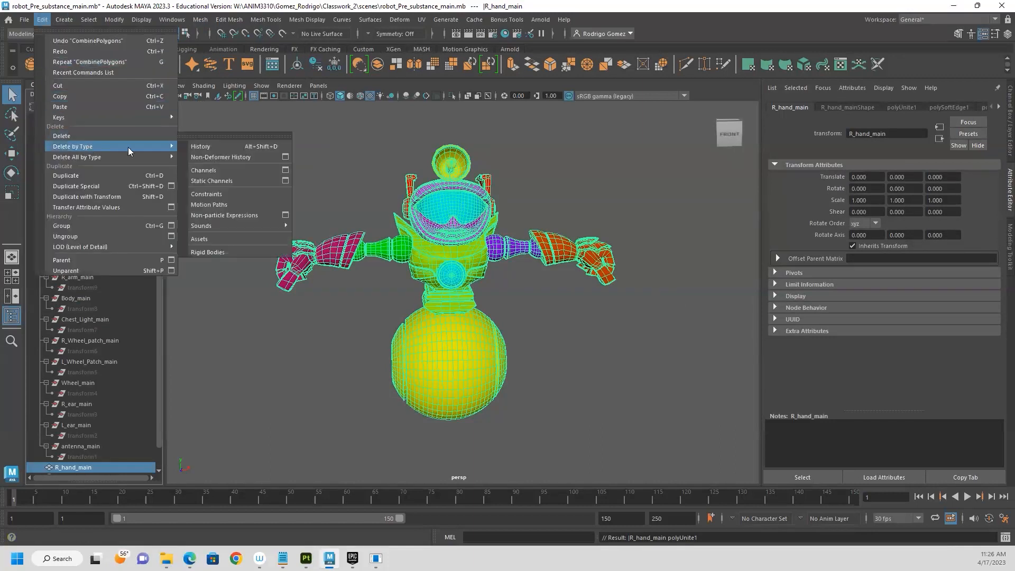
{"action": "left_click", "coordinate": [202, 149]}
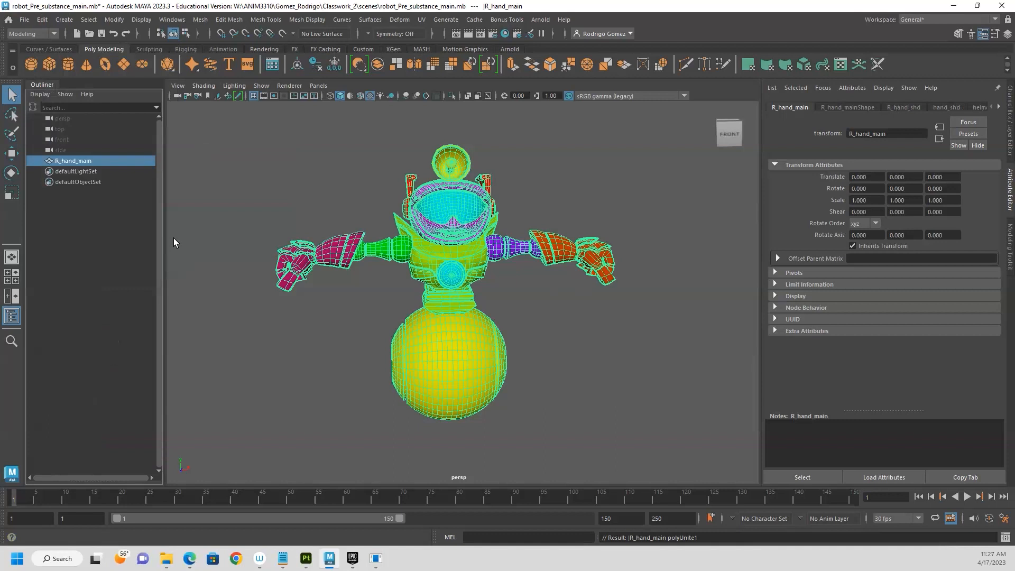
{"action": "left_click", "coordinate": [252, 178]}
Step: Select the combined robot mesh to check that it is a single object, and view it deselected at an angle
{"action": "left_click", "coordinate": [72, 160]}
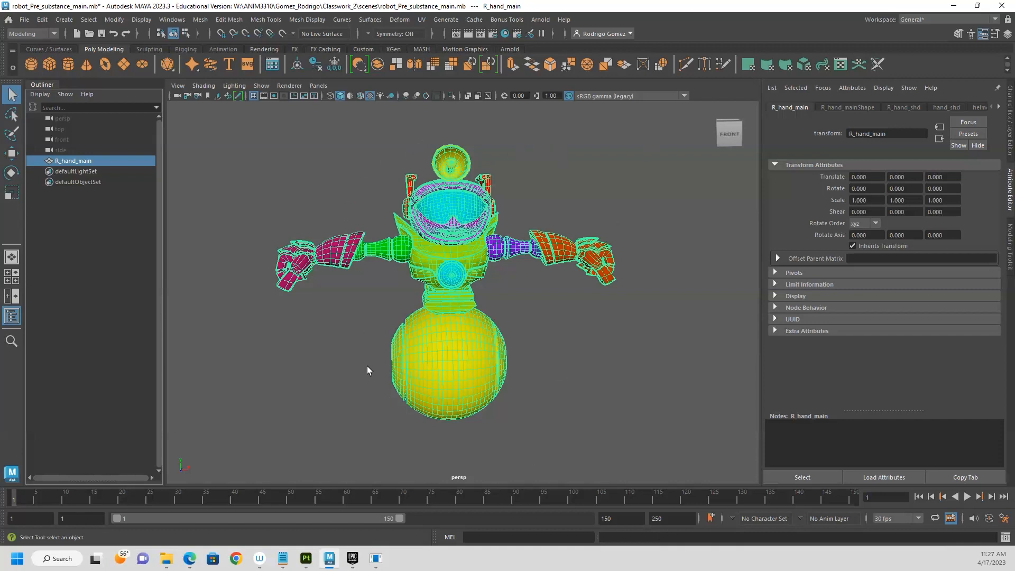
{"action": "left_click_drag", "start_coordinate": [579, 341], "coordinate": [565, 338], "text": "alt"}
{"action": "left_click", "coordinate": [567, 336]}
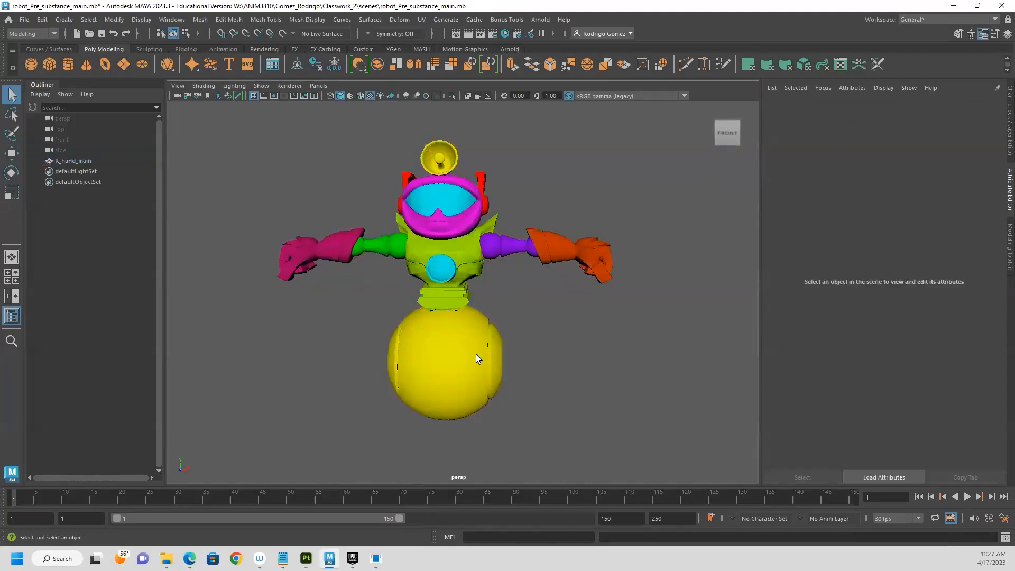
{"action": "left_click", "coordinate": [476, 354]}
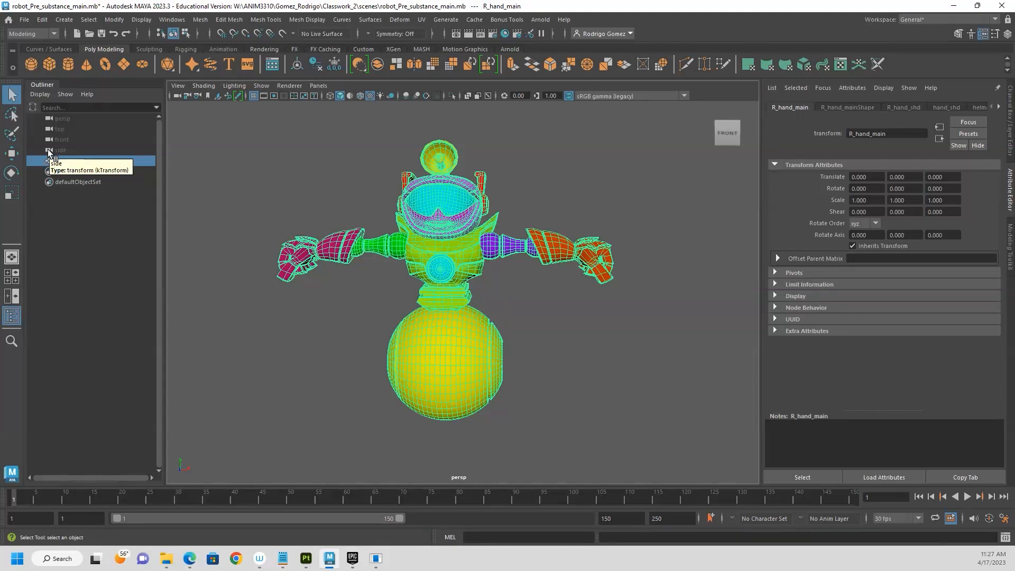
{"action": "left_click", "coordinate": [506, 377]}
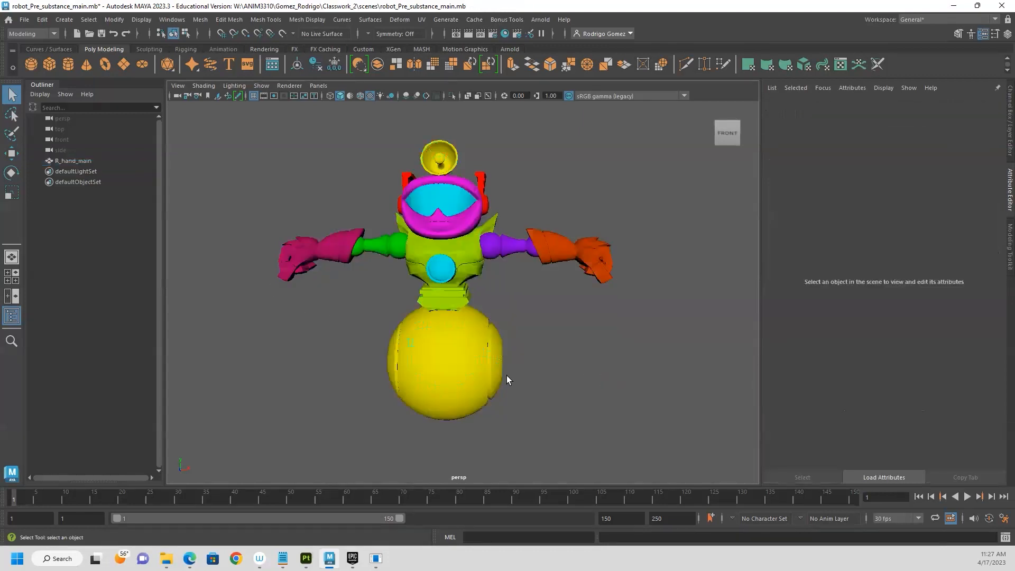
{"action": "left_click_drag", "start_coordinate": [507, 375], "coordinate": [464, 380], "text": "alt"}
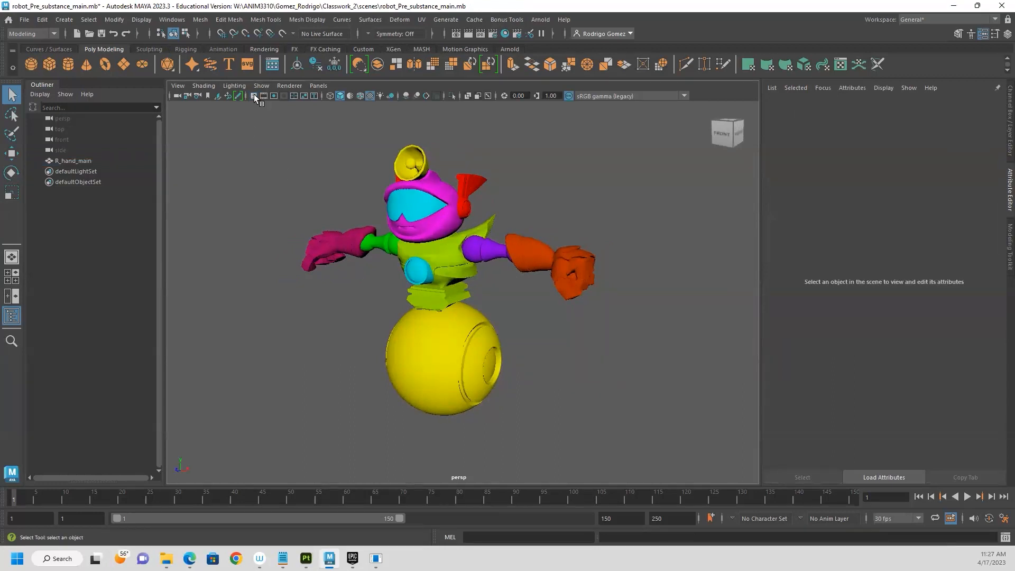
Step: Examine the combined robot mesh and the empty space around it in wireframe display from a distance and several angles
{"action": "key", "text": "4"}
{"action": "mouse_move", "coordinate": [571, 331]}
{"action": "left_mouse_down", "text": "alt"}
{"action": "mouse_move", "coordinate": [585, 381]}
{"action": "mouse_move", "coordinate": [659, 370]}
{"action": "mouse_move", "coordinate": [280, 108]}
{"action": "left_mouse_up", "text": "alt"}
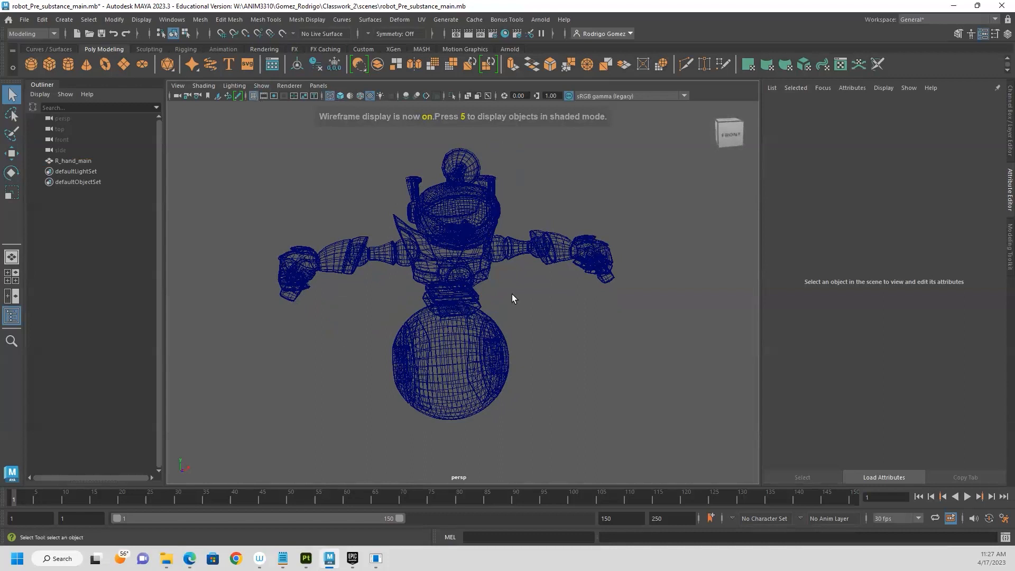
{"action": "right_click_drag", "start_coordinate": [512, 294], "coordinate": [127, 236], "text": "alt"}
{"action": "left_click_drag", "start_coordinate": [448, 307], "coordinate": [483, 322], "text": "alt"}
{"action": "middle_click_drag", "start_coordinate": [609, 356], "coordinate": [508, 325], "text": "alt"}
{"action": "left_click_drag", "start_coordinate": [594, 341], "coordinate": [644, 399]}
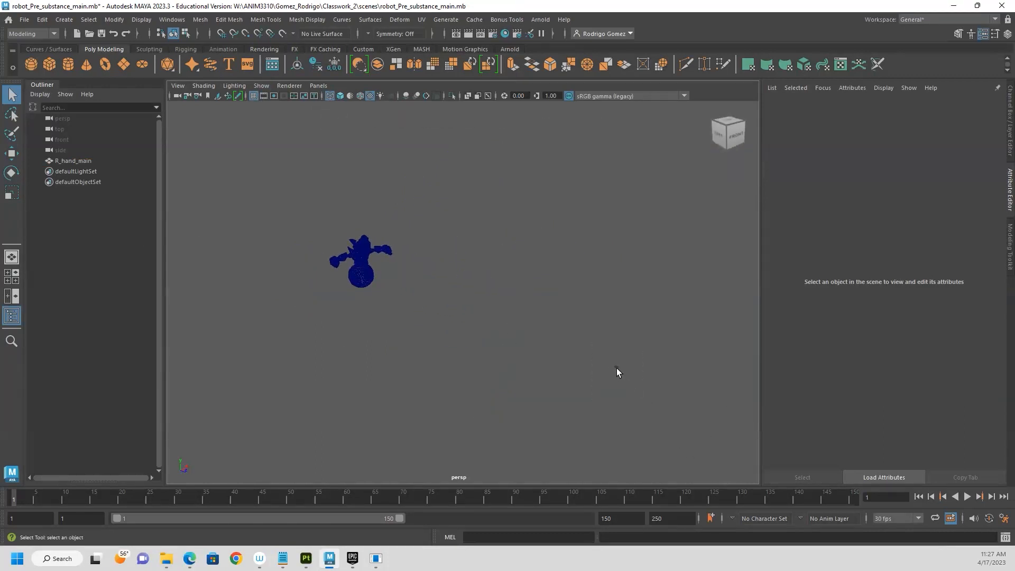
{"action": "left_click_drag", "start_coordinate": [622, 377], "coordinate": [642, 397], "text": "alt"}
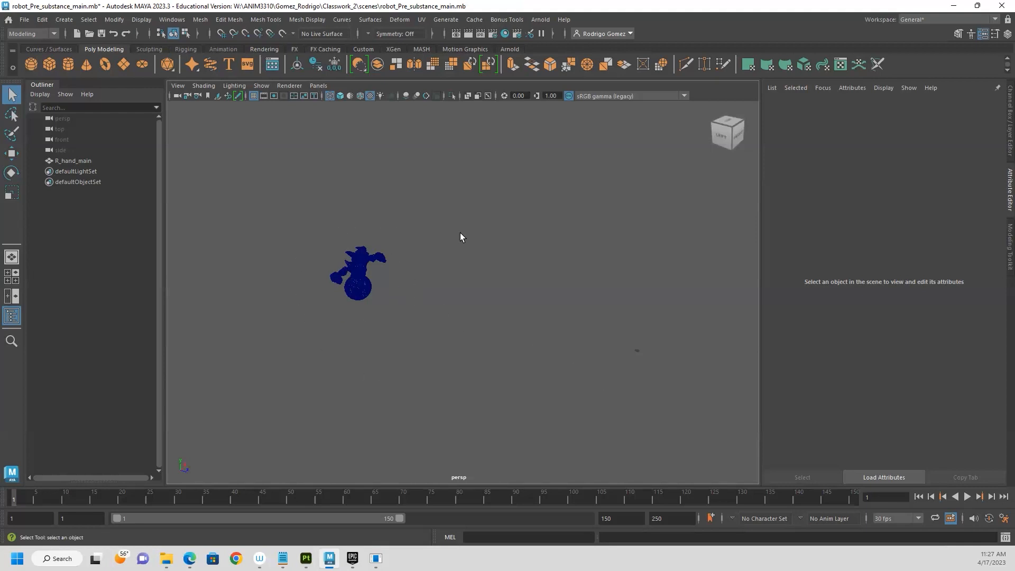
{"action": "left_click_drag", "start_coordinate": [482, 325], "coordinate": [432, 320], "text": "alt"}
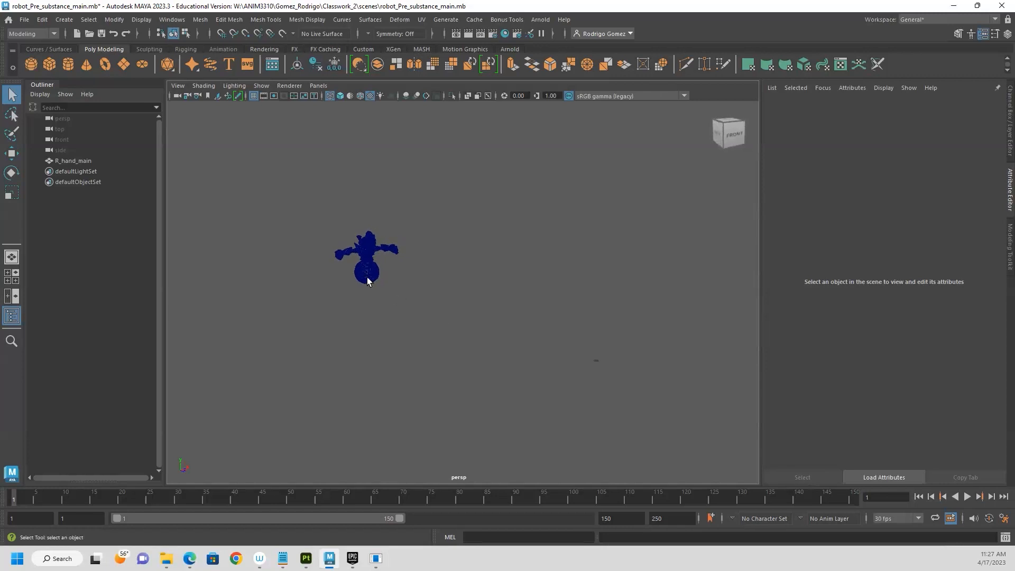
Step: Select the combined robot mesh, frame it in shaded display and show its channel values
{"action": "left_click", "coordinate": [368, 281]}
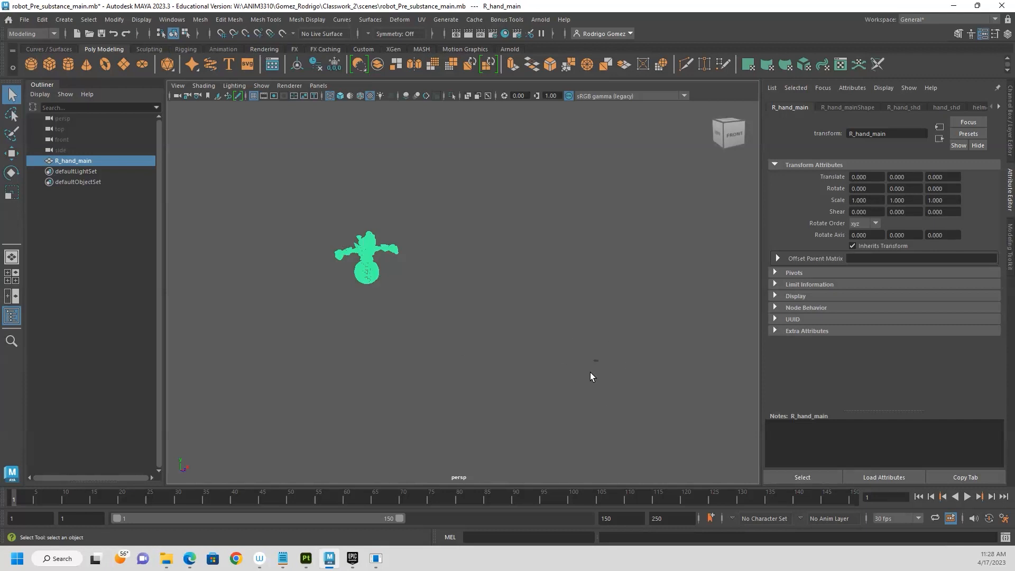
{"action": "left_click", "coordinate": [469, 354]}
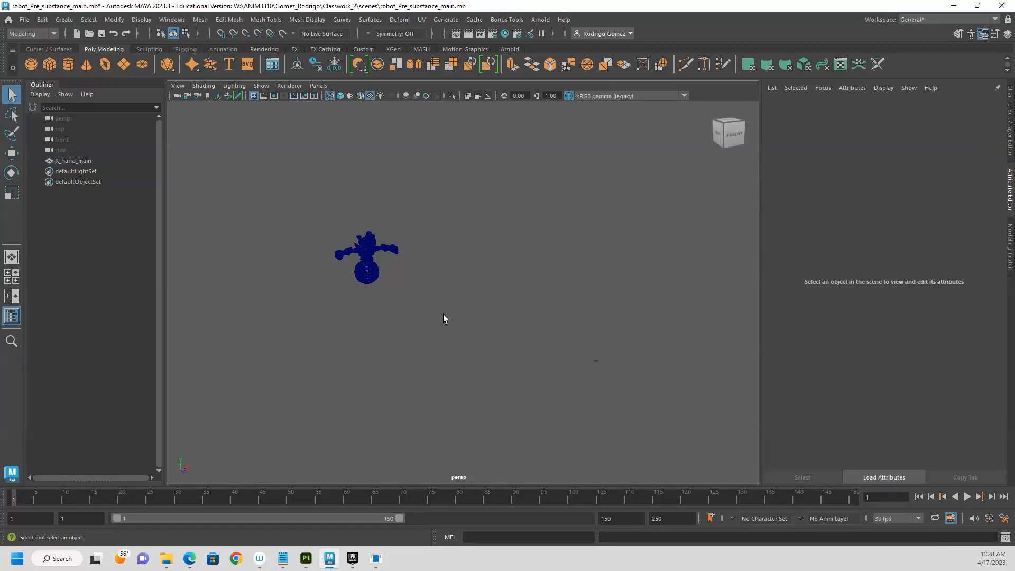
{"action": "left_click", "coordinate": [371, 277]}
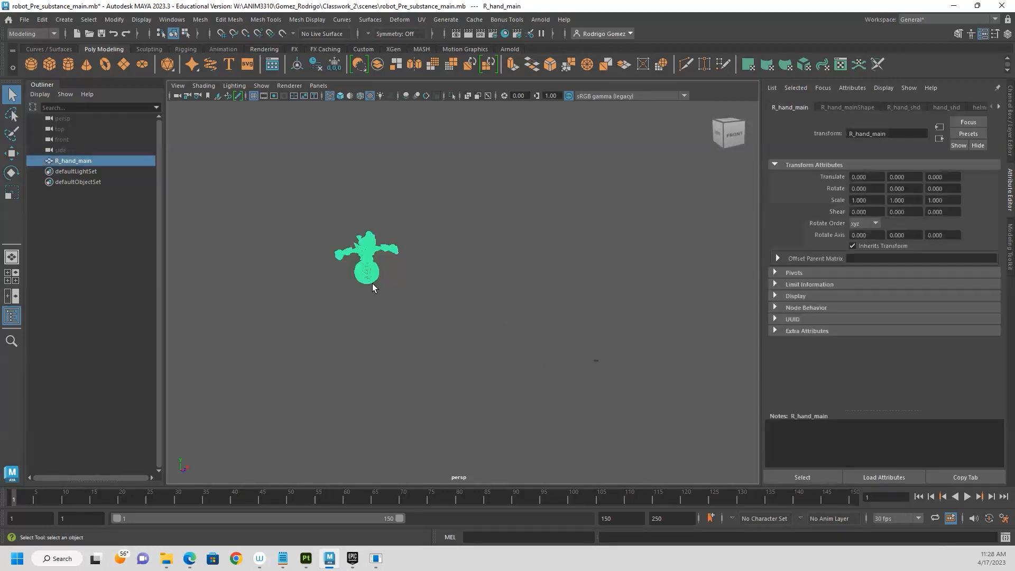
{"action": "key", "text": "f"}
{"action": "mouse_move", "coordinate": [482, 327]}
{"action": "left_mouse_down", "text": "alt"}
{"action": "mouse_move", "coordinate": [558, 351]}
{"action": "mouse_move", "coordinate": [539, 363]}
{"action": "mouse_move", "coordinate": [575, 343]}
{"action": "mouse_move", "coordinate": [623, 342]}
{"action": "left_mouse_up", "text": "alt"}
{"action": "key", "text": "5"}
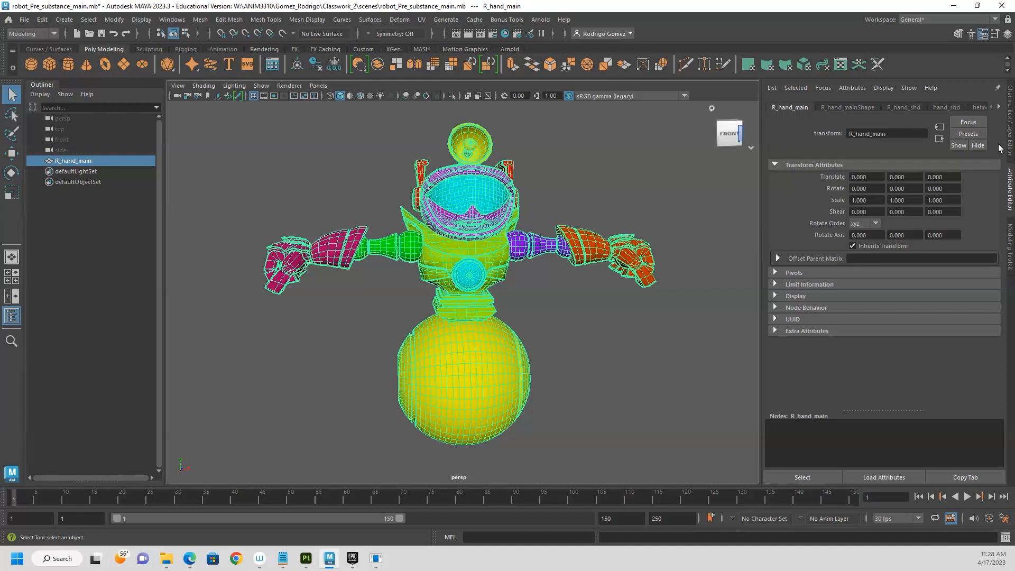
{"action": "left_click", "coordinate": [1006, 108]}
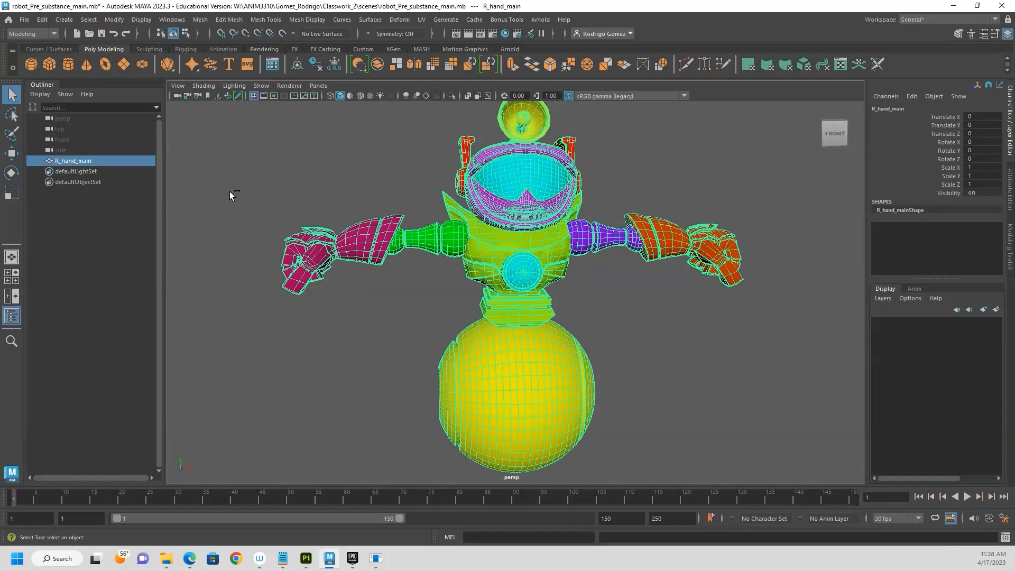
Step: Undo back to before the parts were combined and expand the robot group to list its parts
{"action": "key", "text": "ctrl+z"}
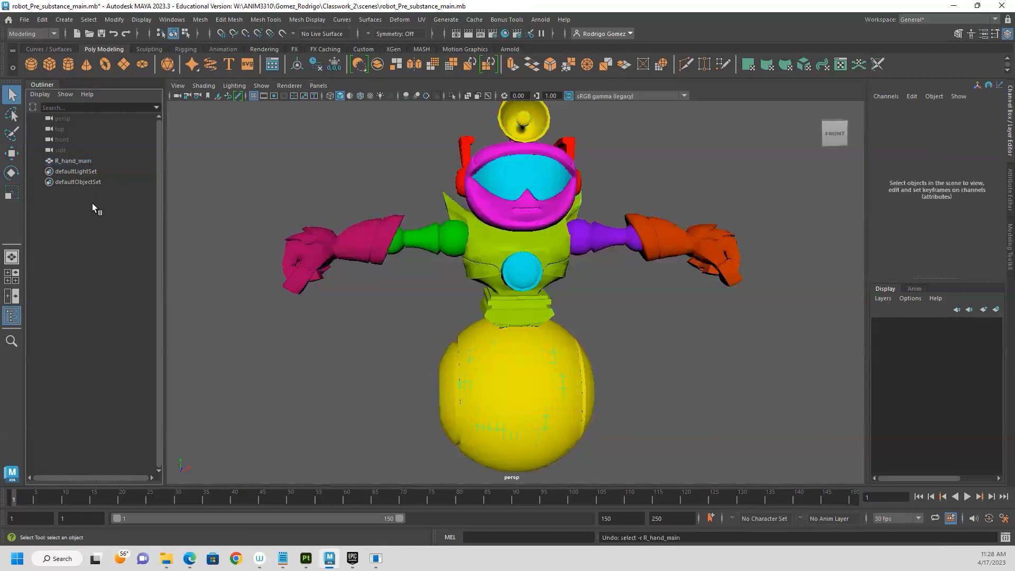
{"action": "key", "text": "ctrl+z"}
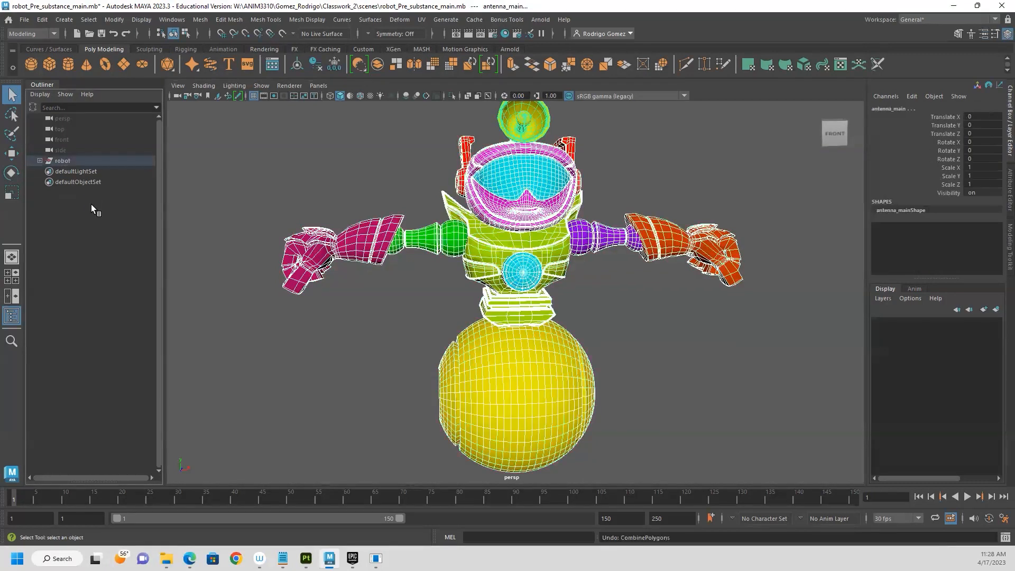
{"action": "left_click", "coordinate": [67, 160]}
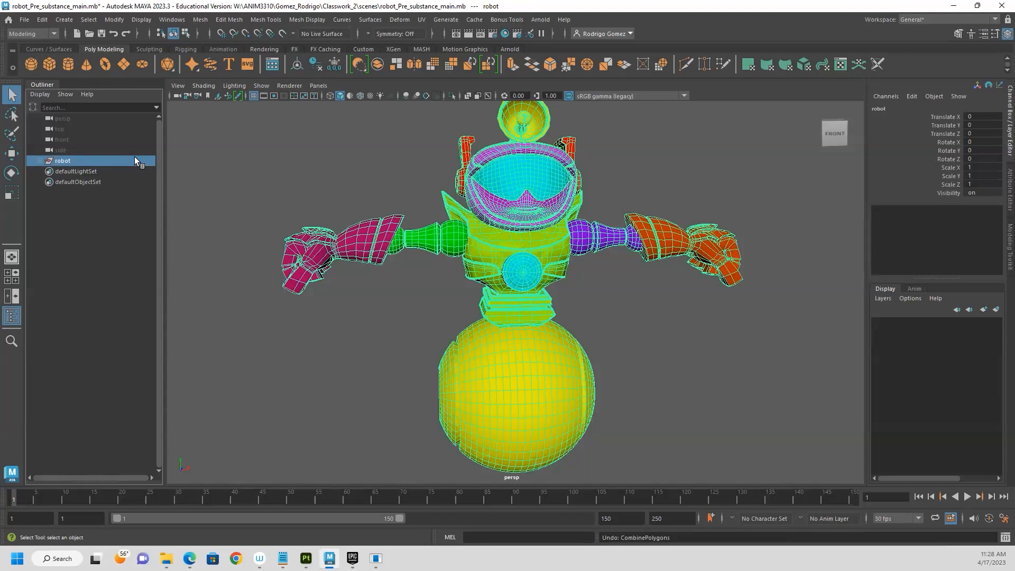
{"action": "left_click", "coordinate": [40, 160]}
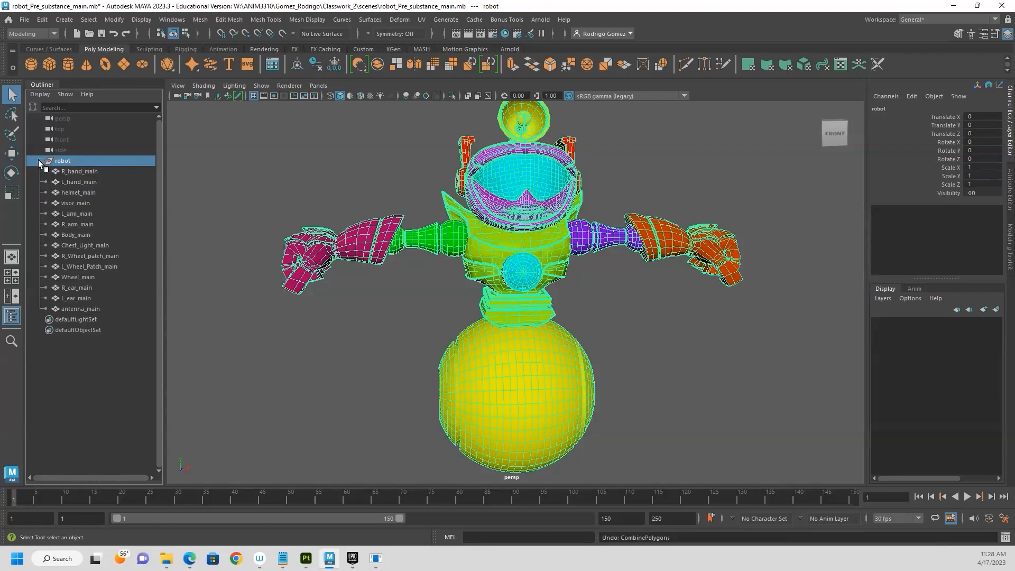
Step: Try to redo the undone combine with the robot group selected
{"action": "left_click", "coordinate": [79, 171]}
{"action": "left_click", "coordinate": [85, 256], "text": "shift"}
{"action": "left_click", "coordinate": [69, 297]}
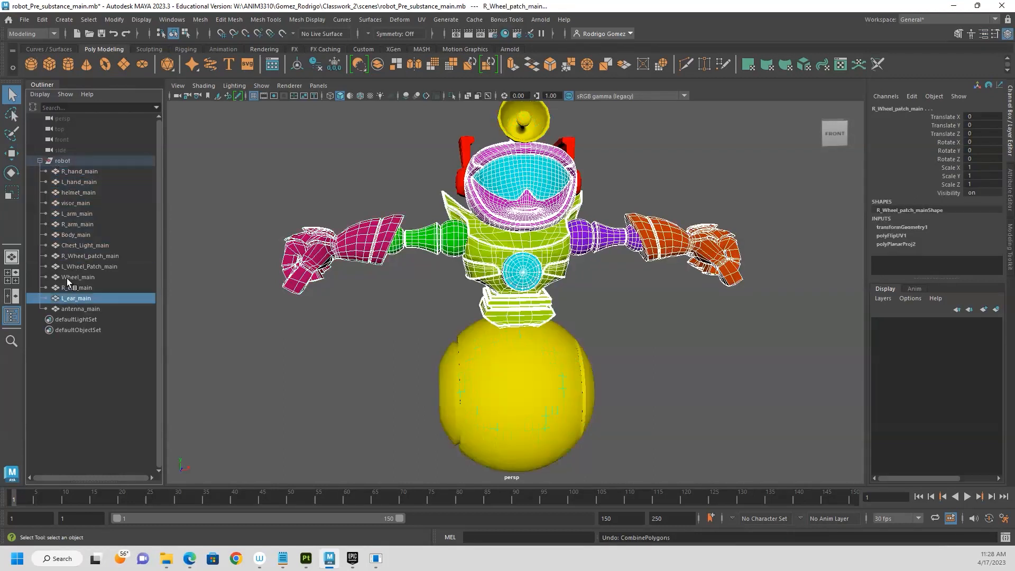
{"action": "left_click", "coordinate": [62, 161]}
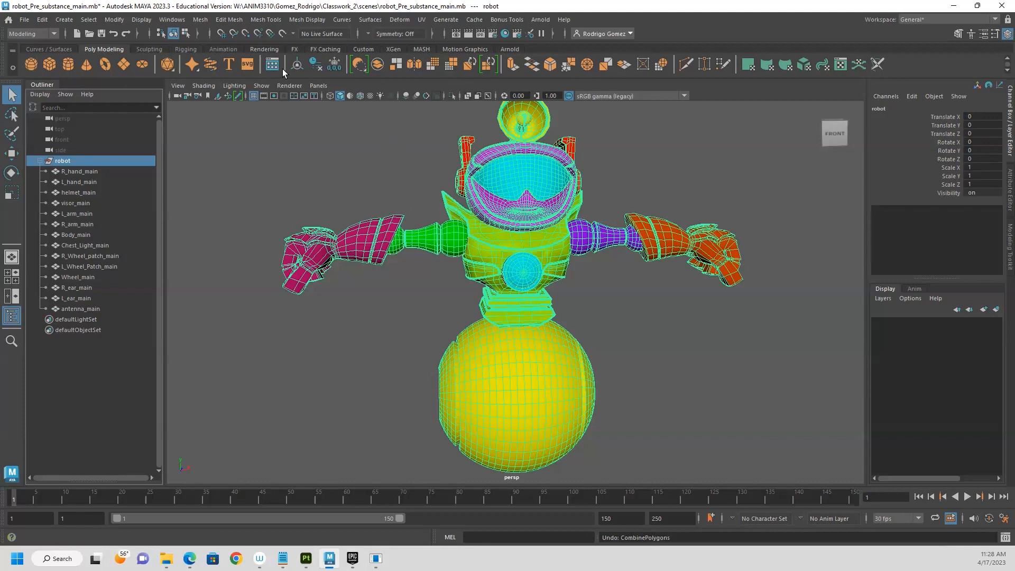
{"action": "left_click", "coordinate": [125, 35]}
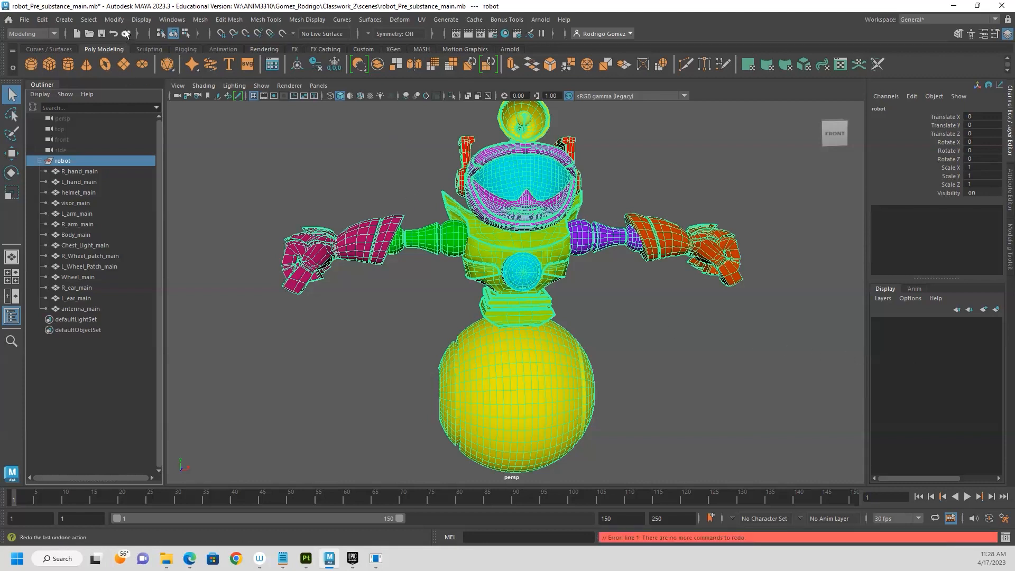
Step: Select all parts in the robot group from R_hand_main through antenna_main and combine them again into one mesh
{"action": "left_click_drag", "start_coordinate": [75, 172], "coordinate": [71, 308]}
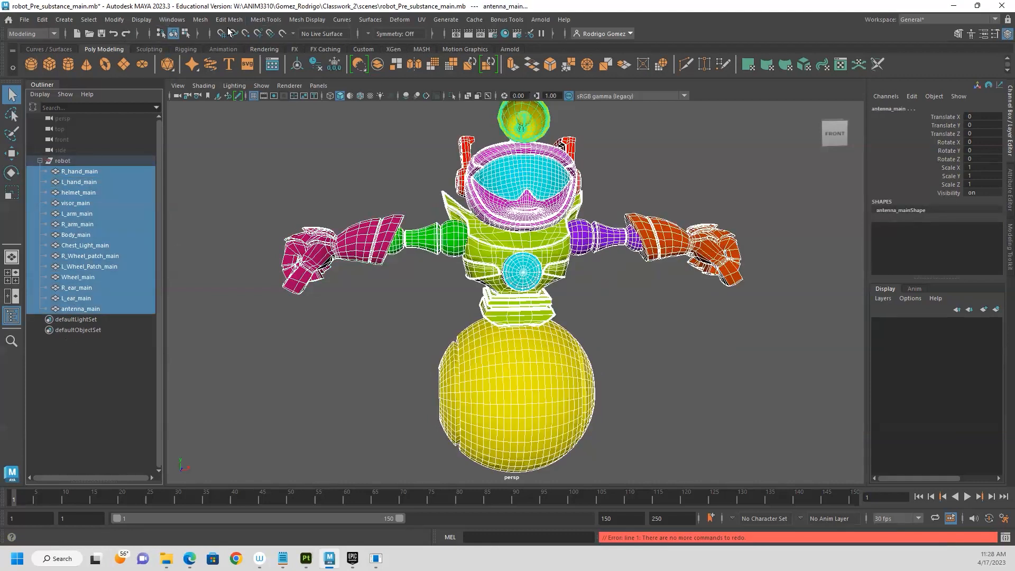
{"action": "left_click", "coordinate": [198, 20]}
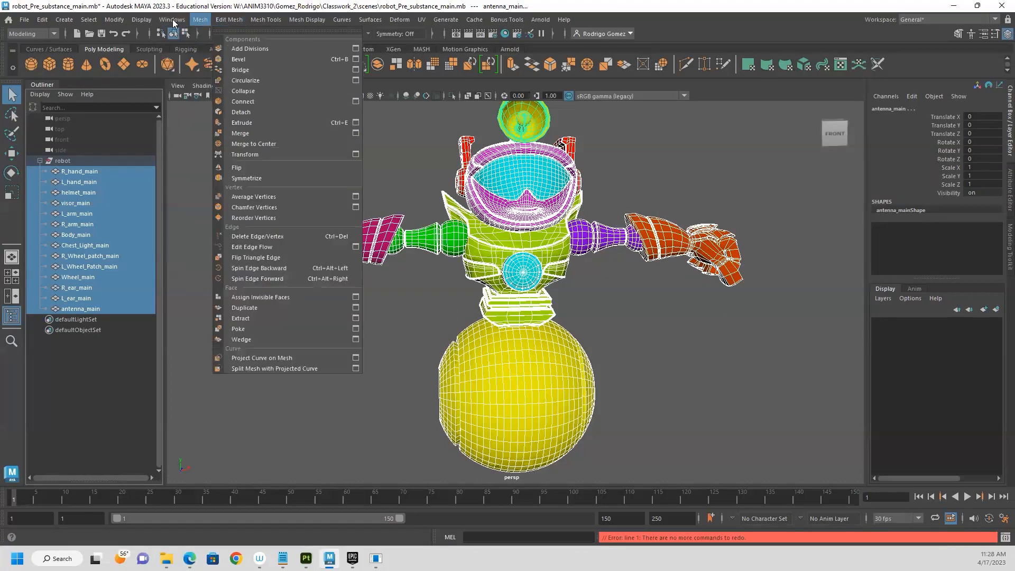
{"action": "left_click", "coordinate": [212, 60]}
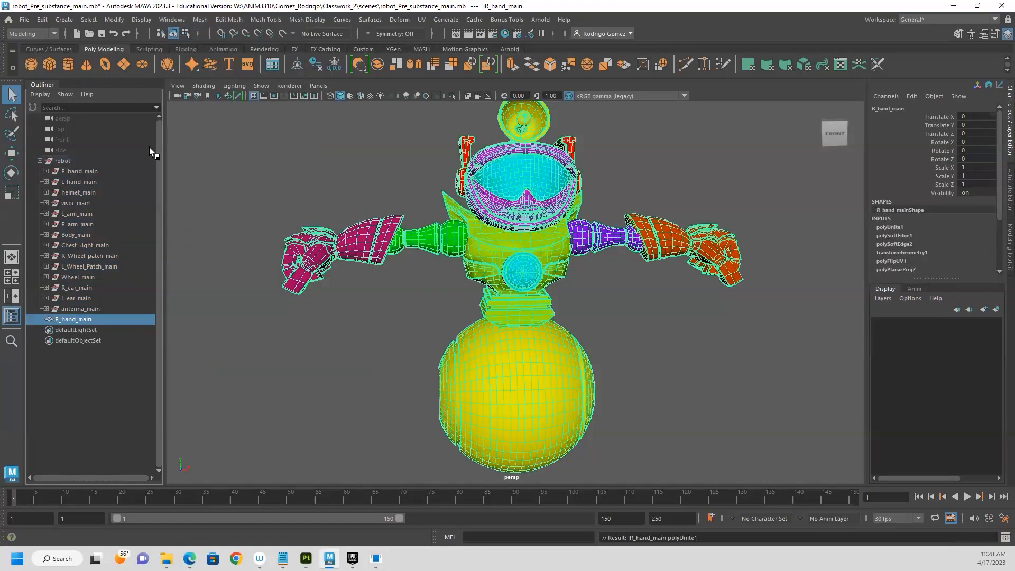
Step: Delete the history of the newly combined robot mesh and clear the selection
{"action": "left_click", "coordinate": [42, 20]}
{"action": "mouse_move", "coordinate": [106, 146]}
{"action": "left_click", "coordinate": [221, 144]}
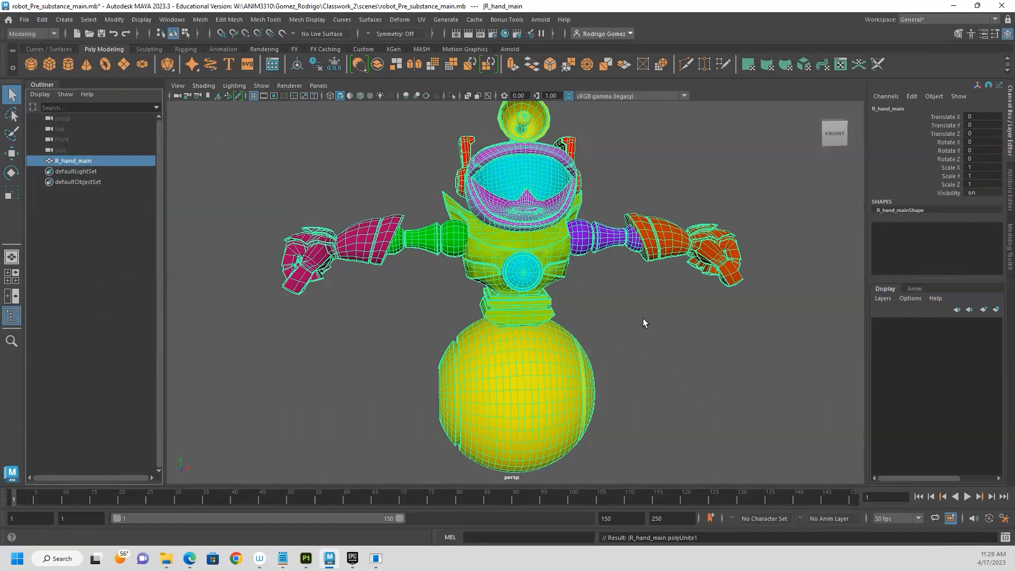
{"action": "left_click", "coordinate": [628, 310]}
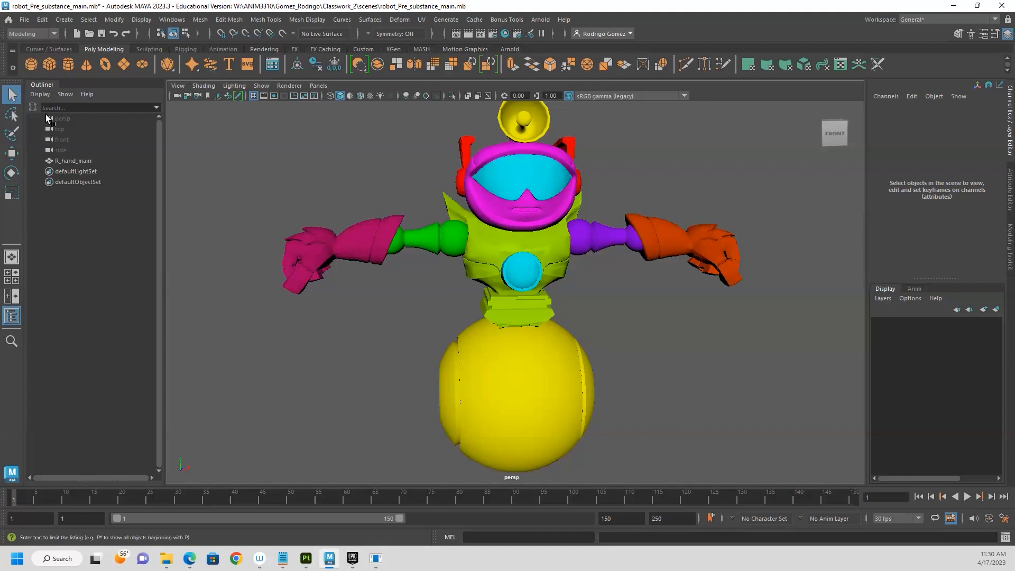
Step: Select the combined robot mesh and open Export Selection for it, keeping FBX export as the file type
{"action": "left_click", "coordinate": [77, 161]}
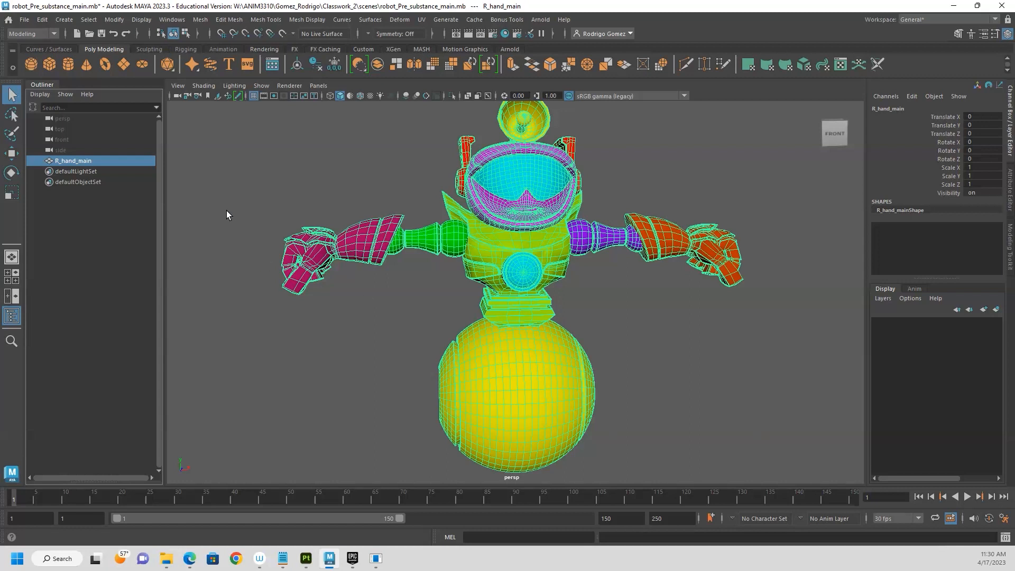
{"action": "left_click", "coordinate": [25, 20]}
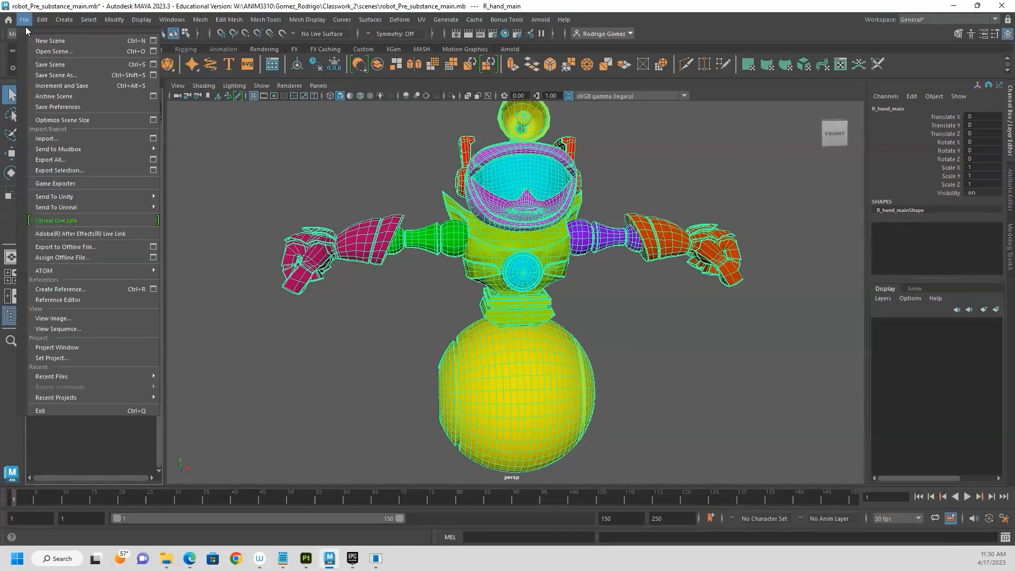
{"action": "left_click", "coordinate": [91, 170]}
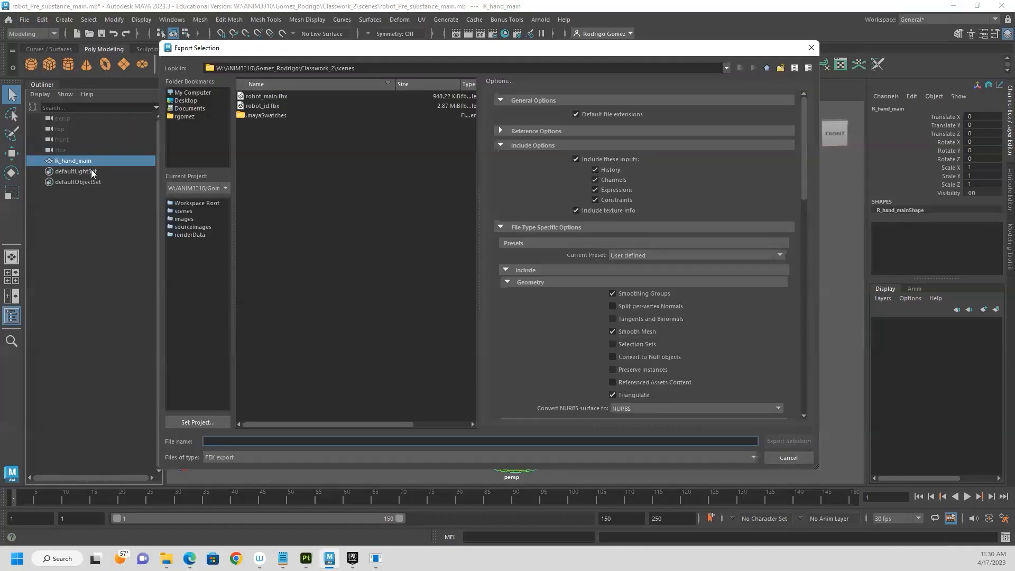
{"action": "left_click", "coordinate": [223, 458]}
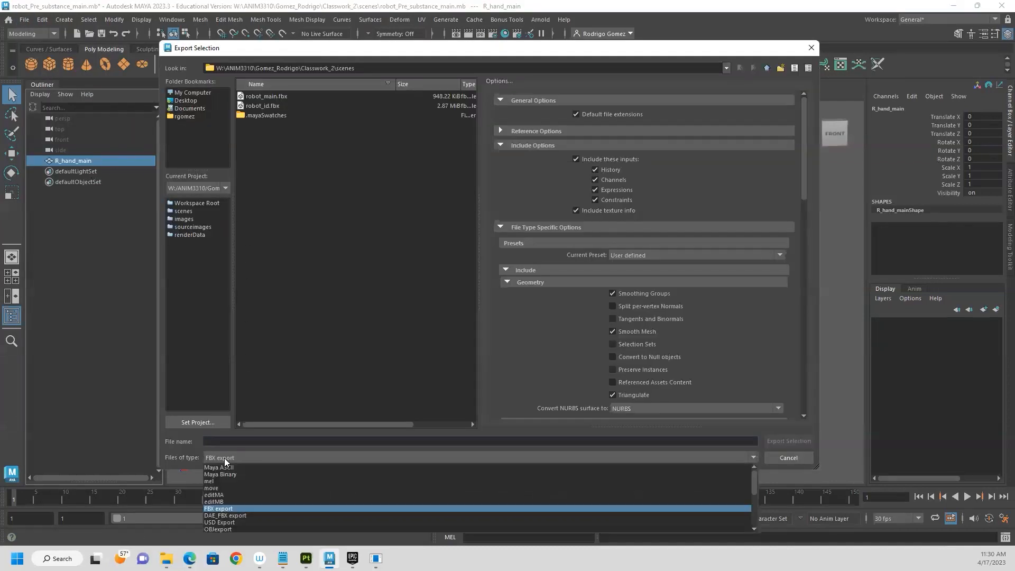
{"action": "left_click", "coordinate": [225, 458]}
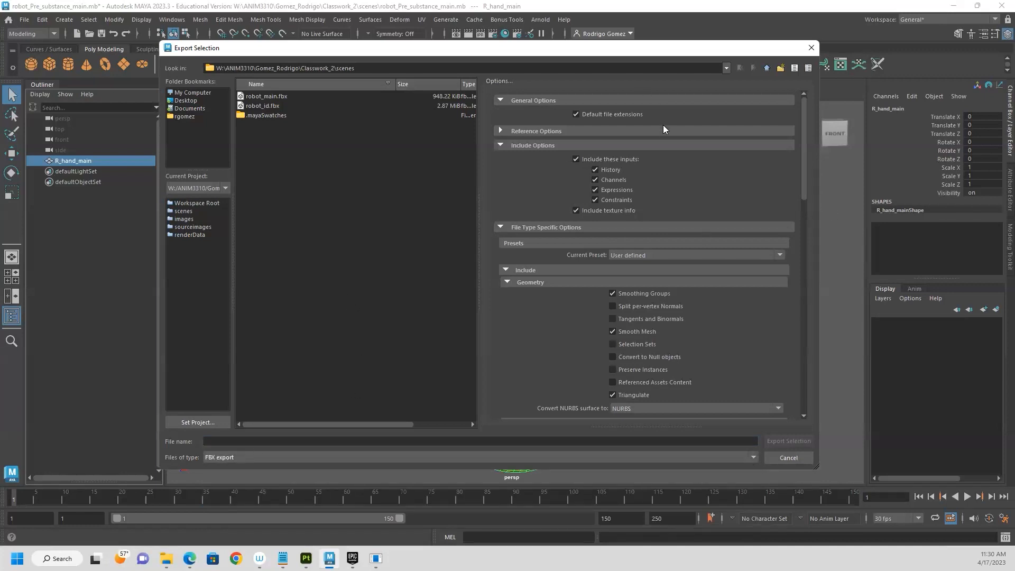
{"action": "left_click", "coordinate": [263, 456]}
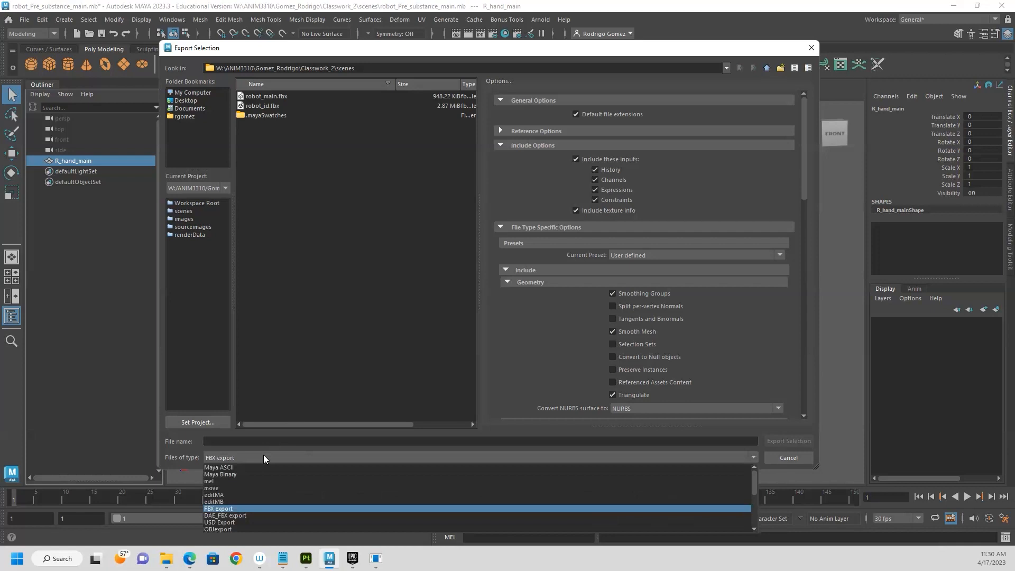
{"action": "left_click", "coordinate": [264, 458]}
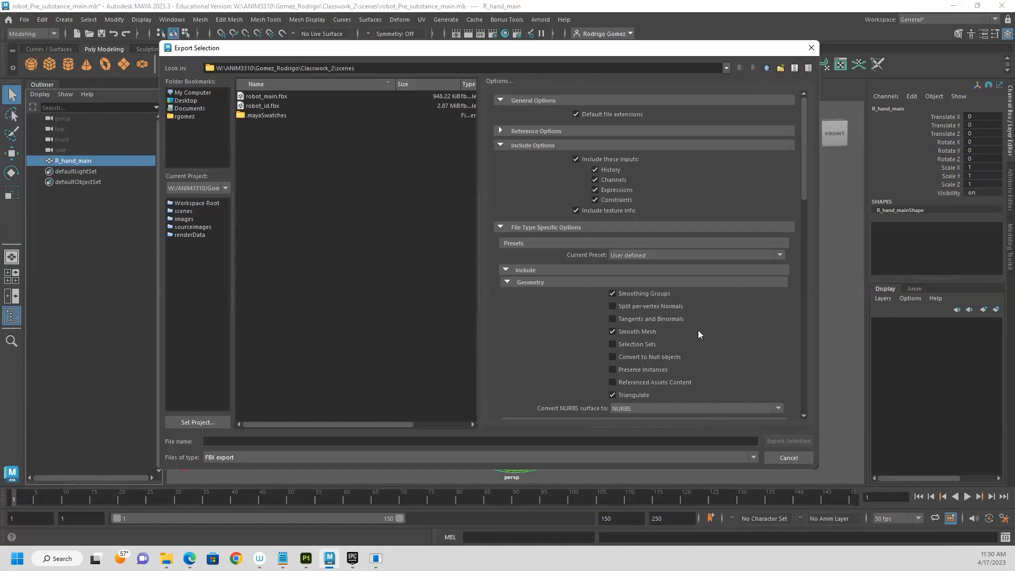
Step: Review the FBX options, export the selected robot mesh as Robot_Model_PreUnreal, and display the details of the export warning
{"action": "scroll", "coordinate": [698, 329], "scroll_direction": "down", "scroll_amount": 3}
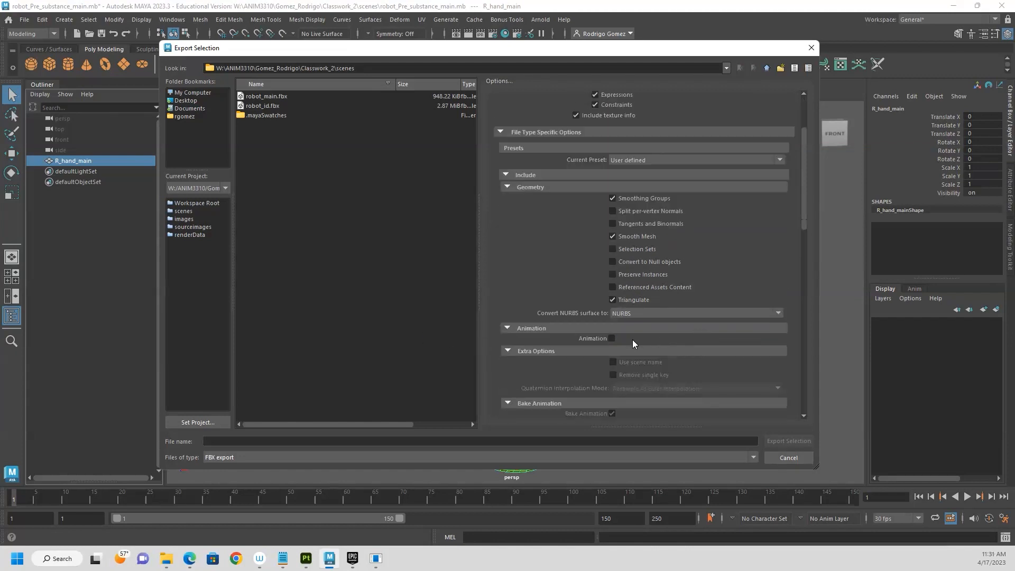
{"action": "scroll", "coordinate": [625, 347], "scroll_direction": "down", "scroll_amount": 1}
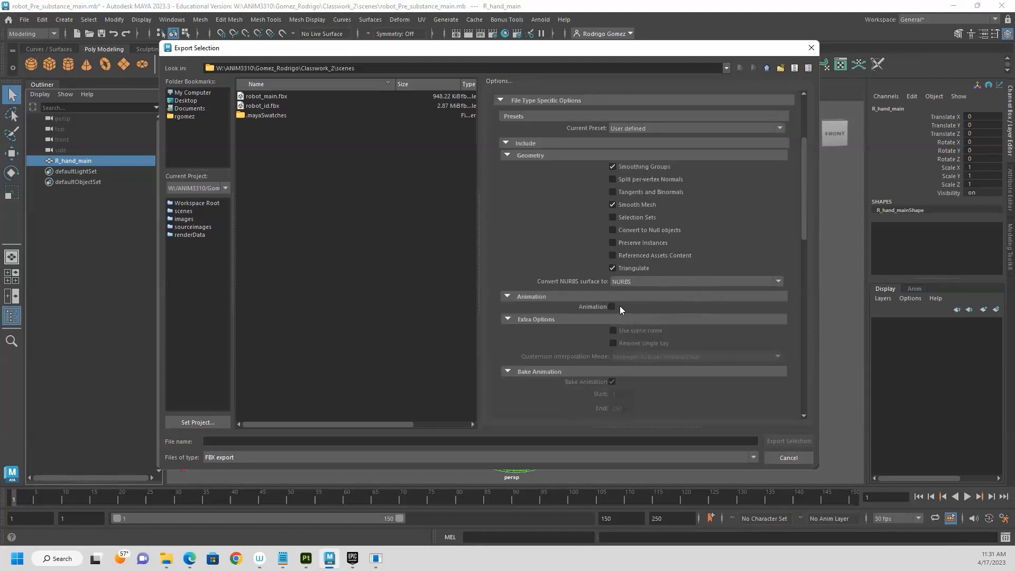
{"action": "scroll", "coordinate": [629, 310], "scroll_direction": "down", "scroll_amount": 8}
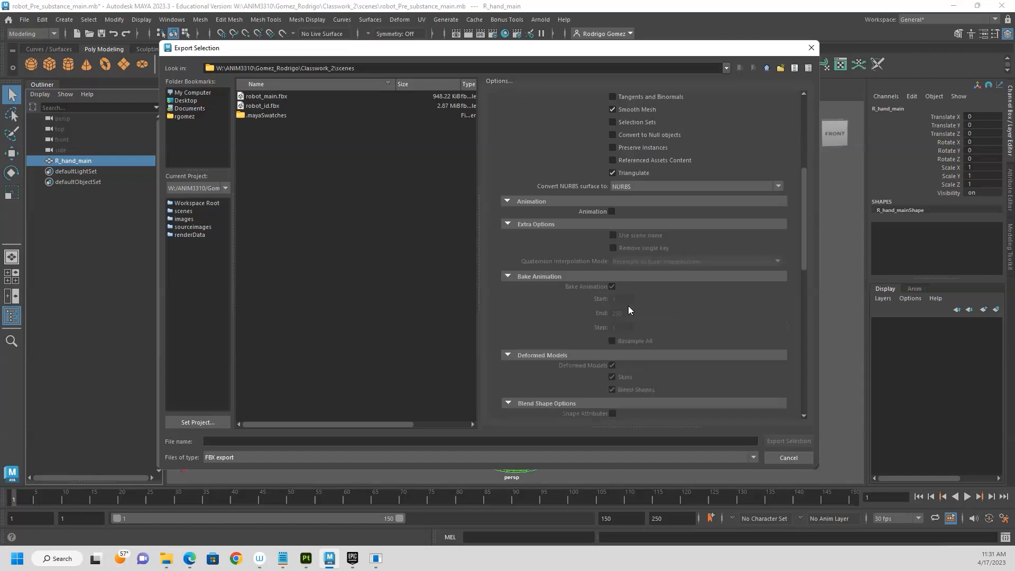
{"action": "scroll", "coordinate": [629, 310], "scroll_direction": "down", "scroll_amount": 4}
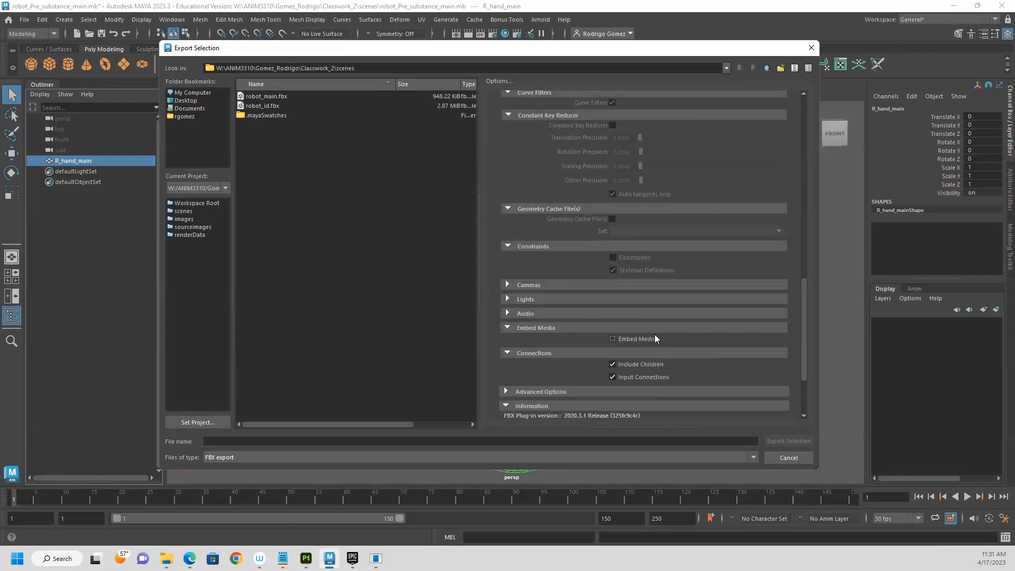
{"action": "scroll", "coordinate": [654, 334], "scroll_direction": "up", "scroll_amount": 8}
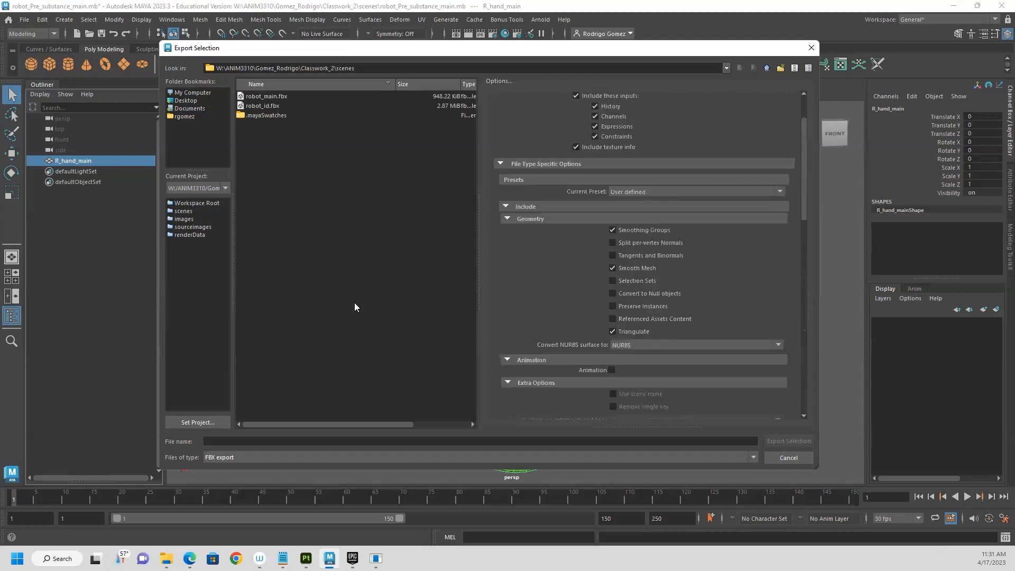
{"action": "left_click", "coordinate": [214, 441]}
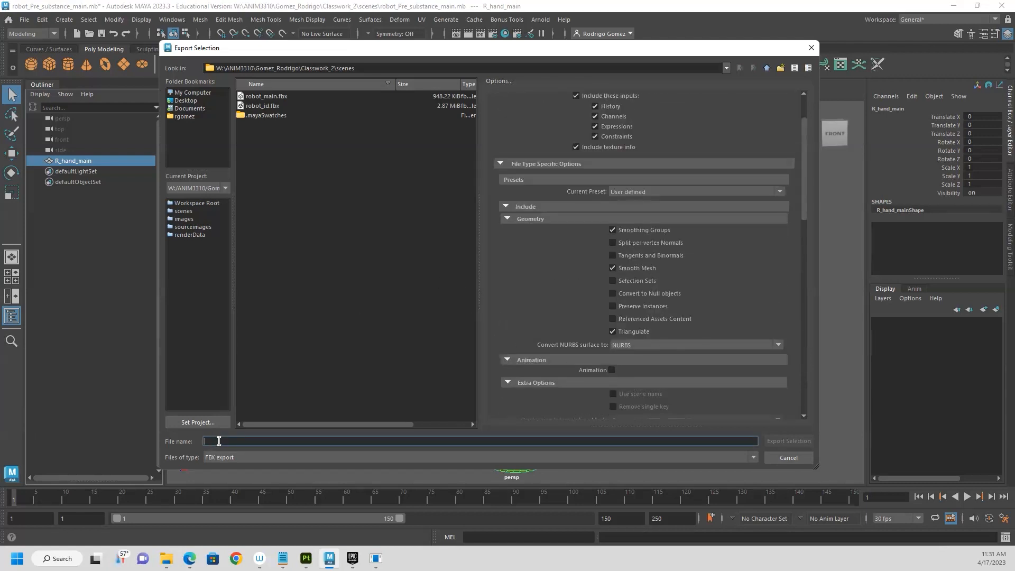
{"action": "type", "text": "Ro"}
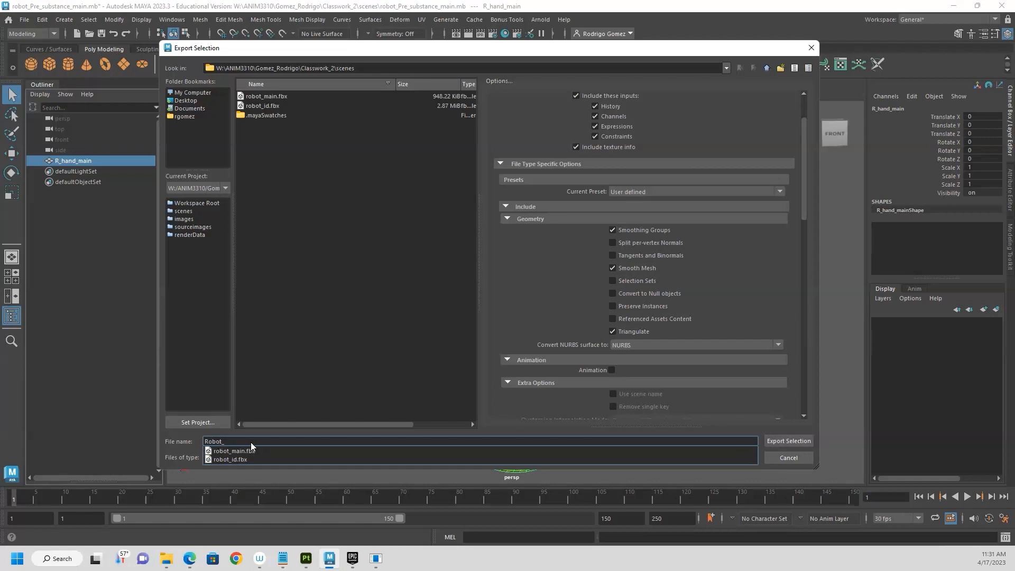
{"action": "type", "text": "bot_Model_PreUnreal"}
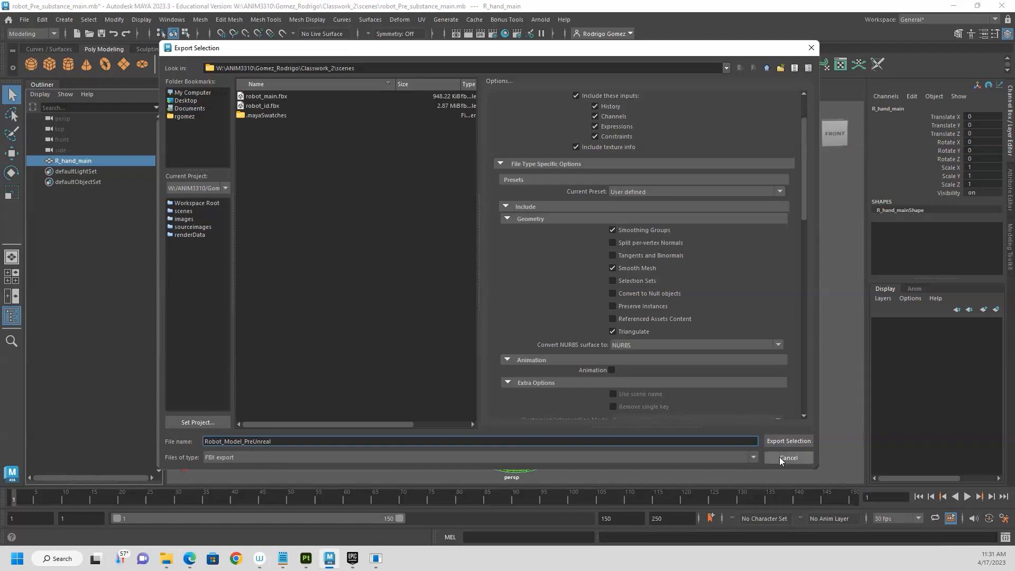
{"action": "left_click", "coordinate": [788, 440]}
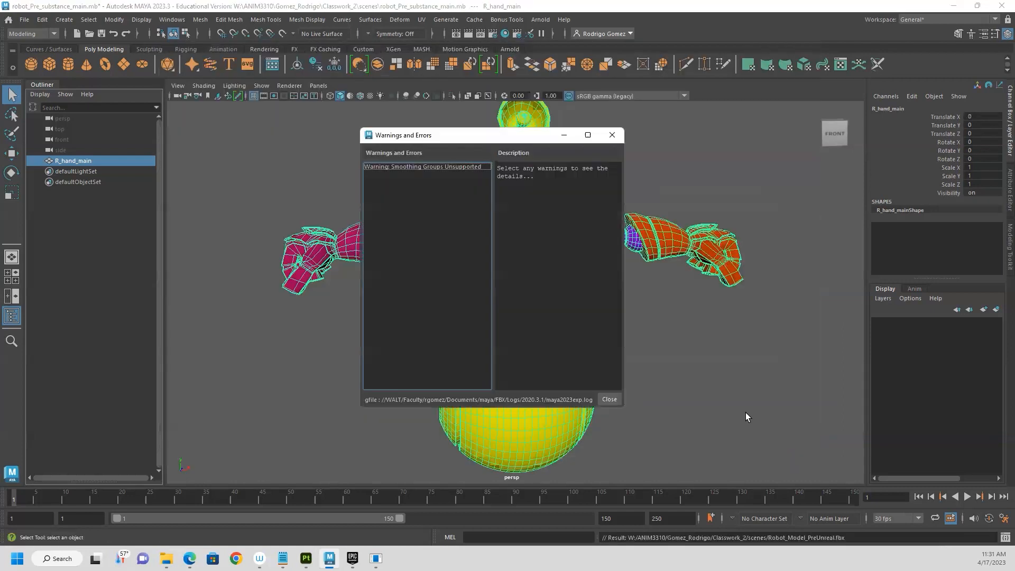
{"action": "left_click", "coordinate": [431, 166]}
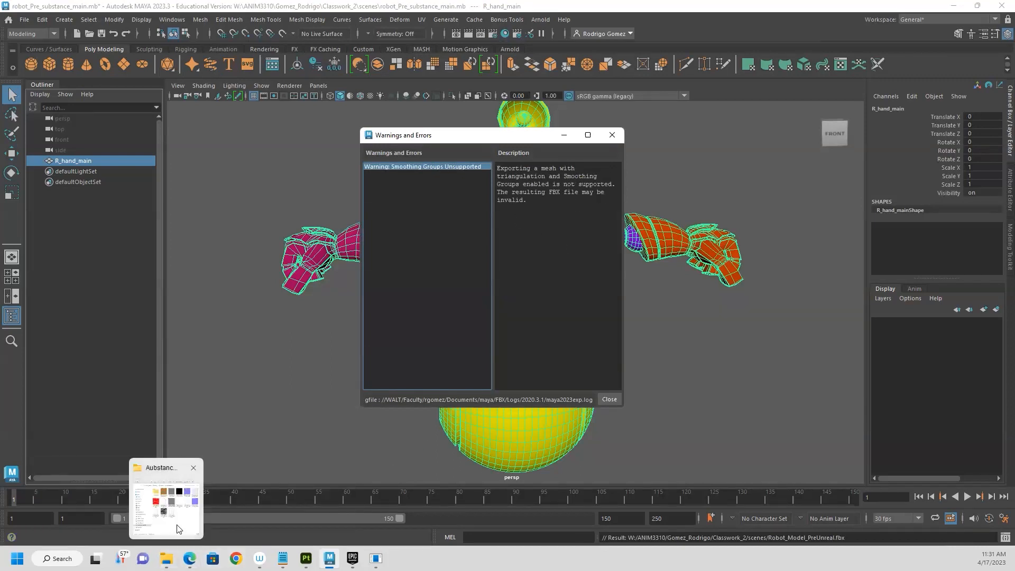
Step: Switch to File Explorer, go to the scenes folder of Classwork_2 and open the exported Robot_Model_PreUnreal file in 3D Viewer
{"action": "left_click", "coordinate": [166, 490]}
{"action": "left_click", "coordinate": [437, 143]}
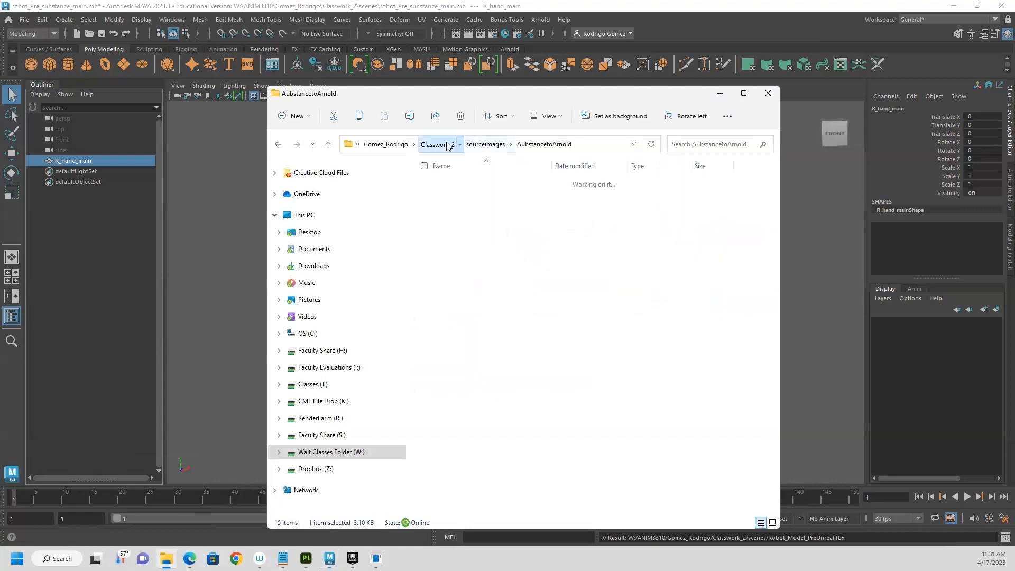
{"action": "double_click", "coordinate": [445, 215]}
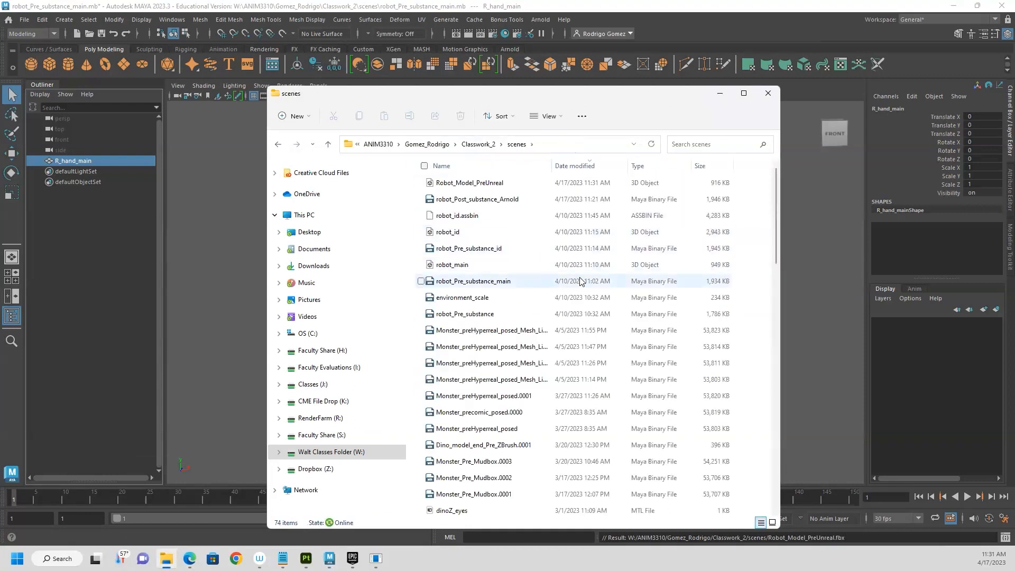
{"action": "double_click", "coordinate": [460, 184]}
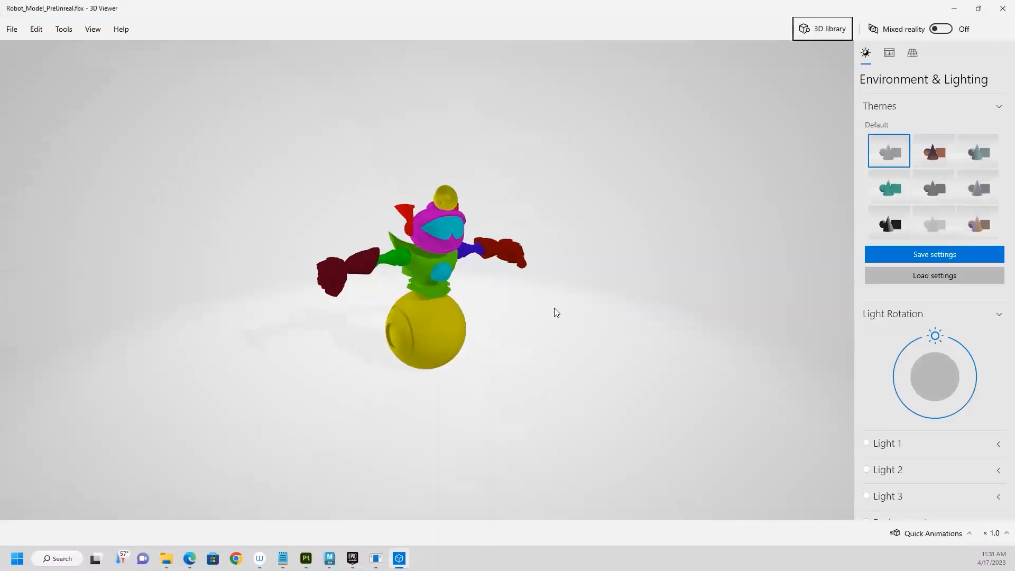
Step: Examine the exported robot model from several angles and distances to check its parts and surface shading
{"action": "left_click_drag", "start_coordinate": [694, 257], "coordinate": [827, 287]}
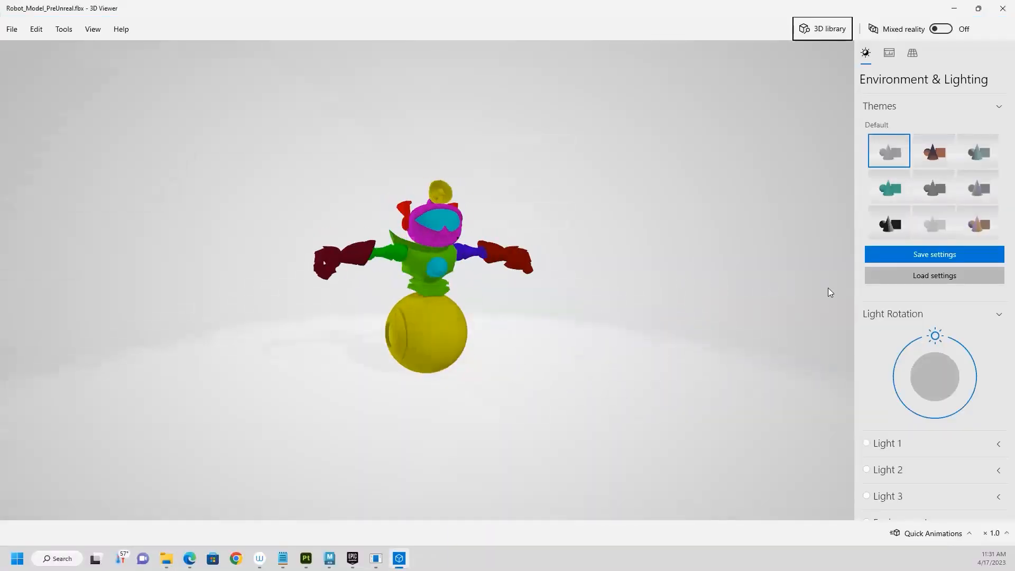
{"action": "left_click_drag", "start_coordinate": [614, 314], "coordinate": [470, 315]}
{"action": "scroll", "coordinate": [470, 312], "scroll_direction": "up", "scroll_amount": 6}
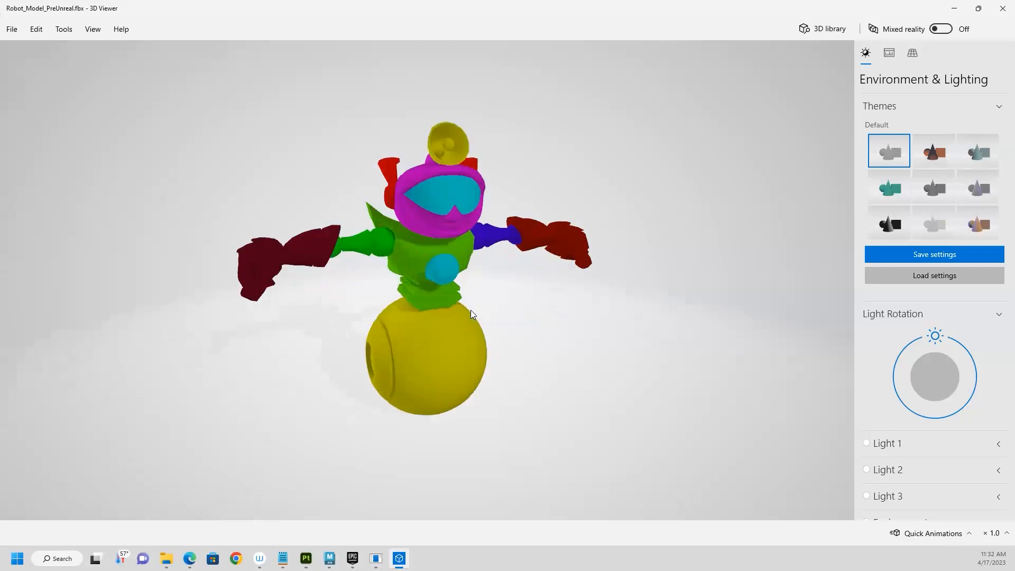
{"action": "scroll", "coordinate": [499, 322], "scroll_direction": "down", "scroll_amount": 5}
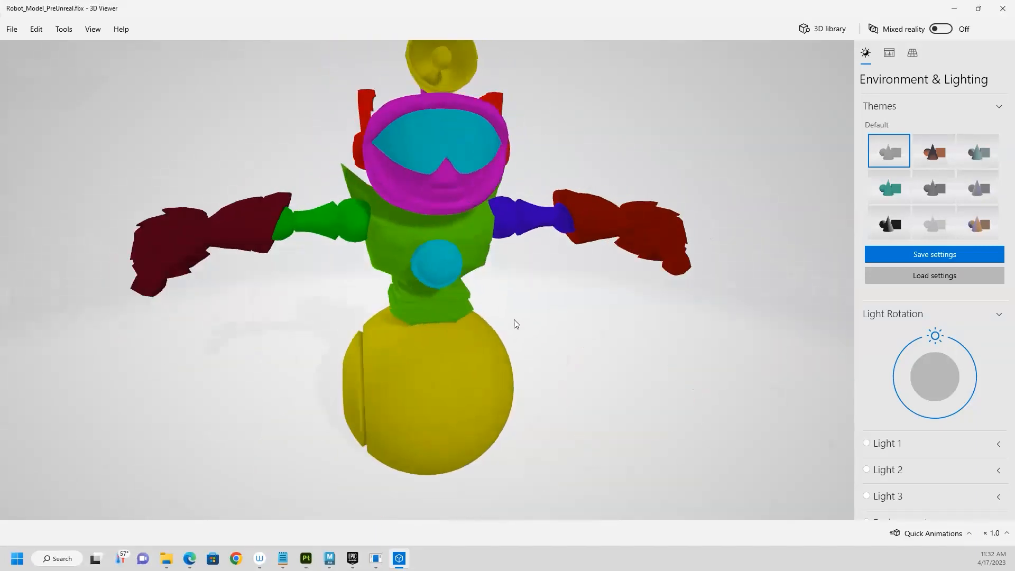
{"action": "scroll", "coordinate": [502, 316], "scroll_direction": "up", "scroll_amount": 3}
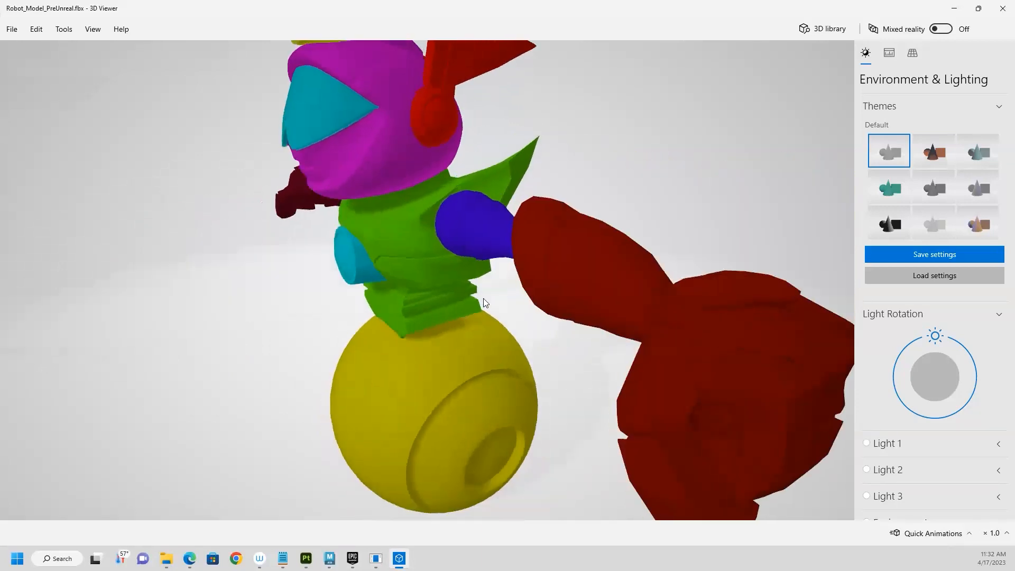